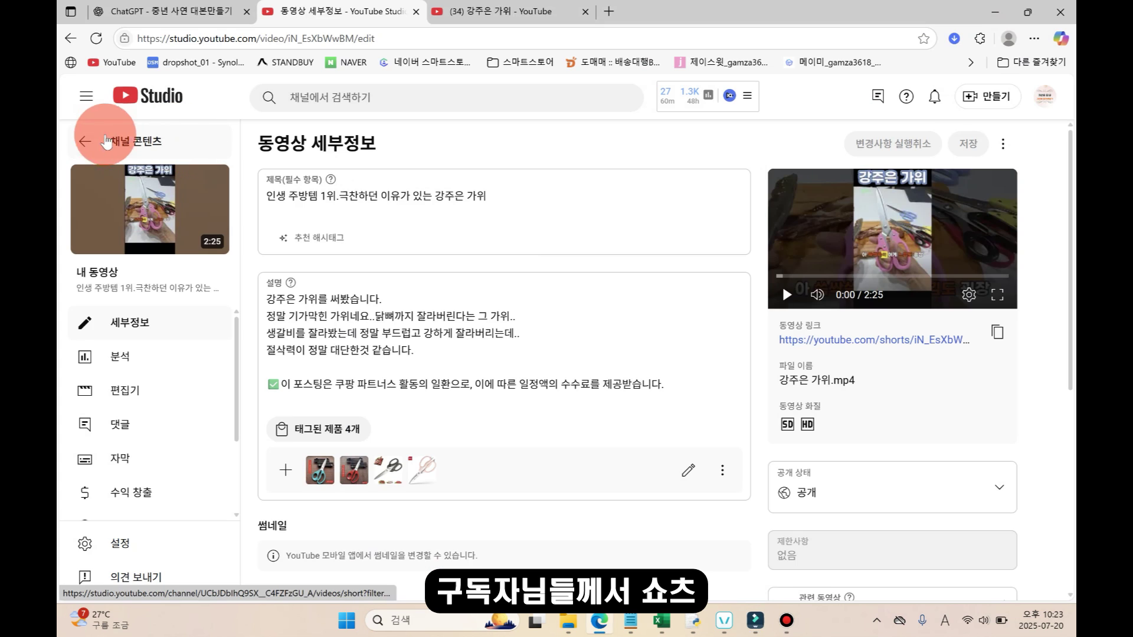
Open the channel's list of Shorts in YouTube Studio, then switch to Filmora
left_click(87, 144)
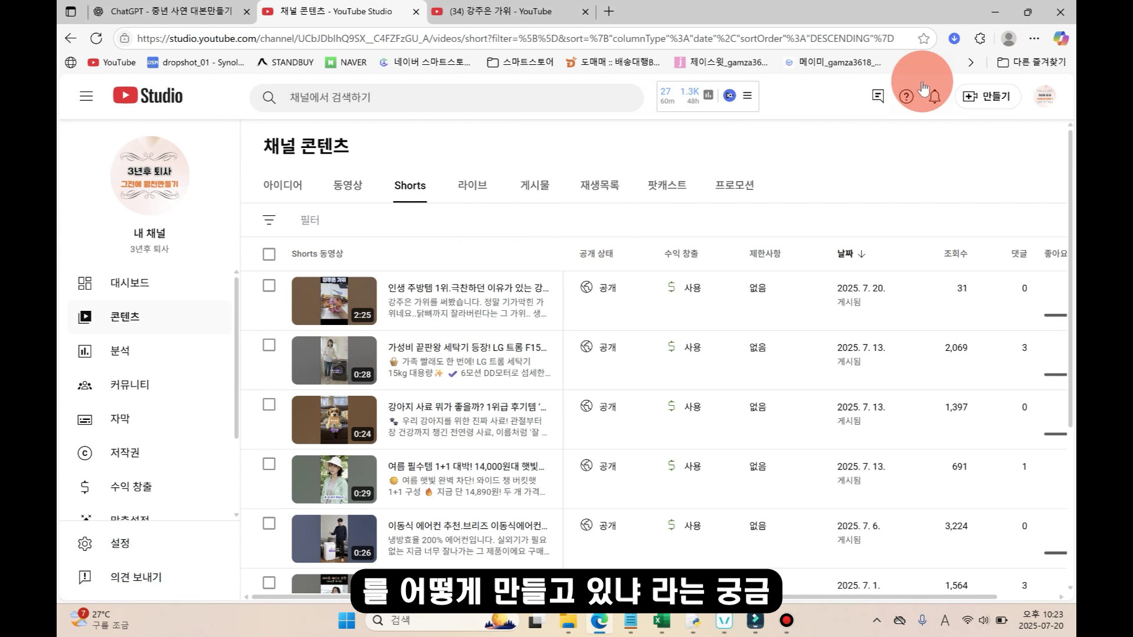
left_click(994, 16)
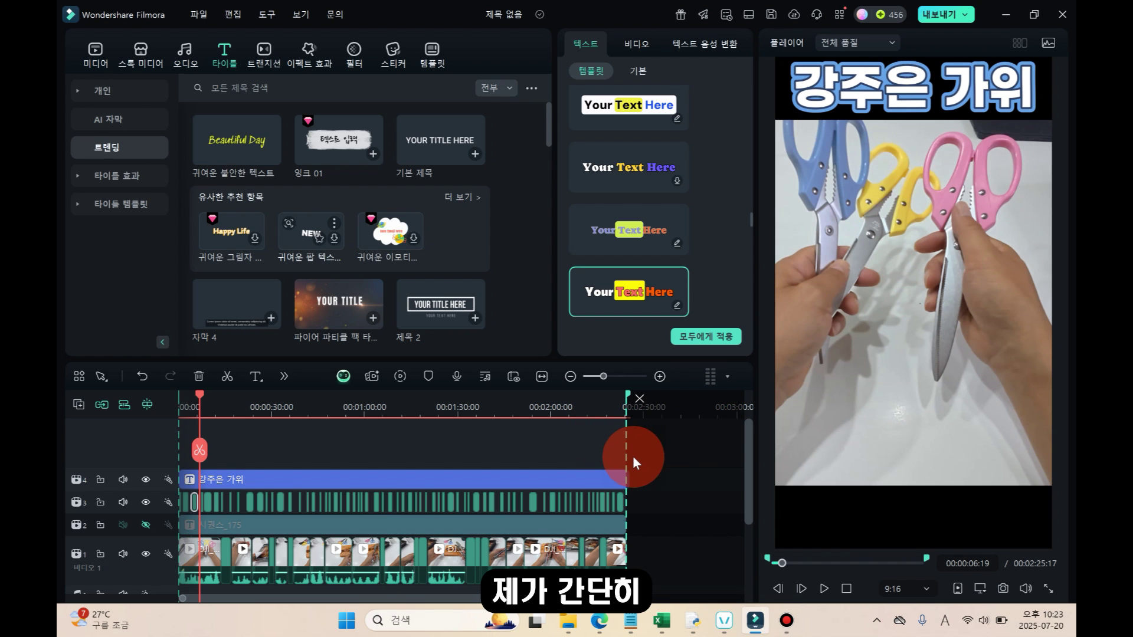
Delete all clips from the timeline and show the project's media library
left_click_drag(632, 455, 656, 559)
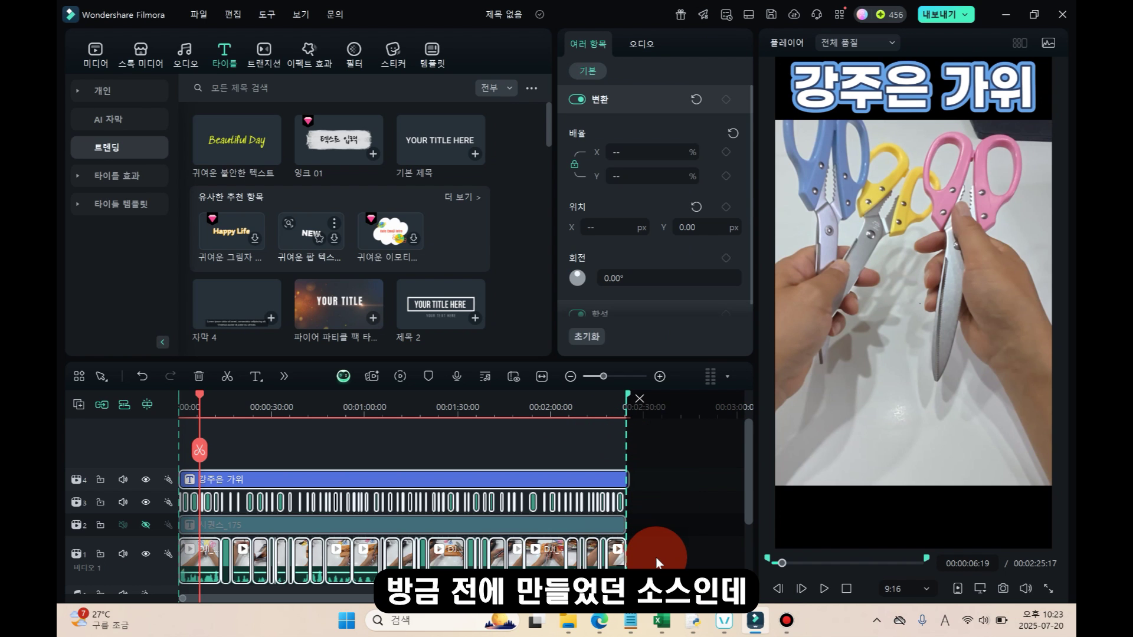
key("Delete")
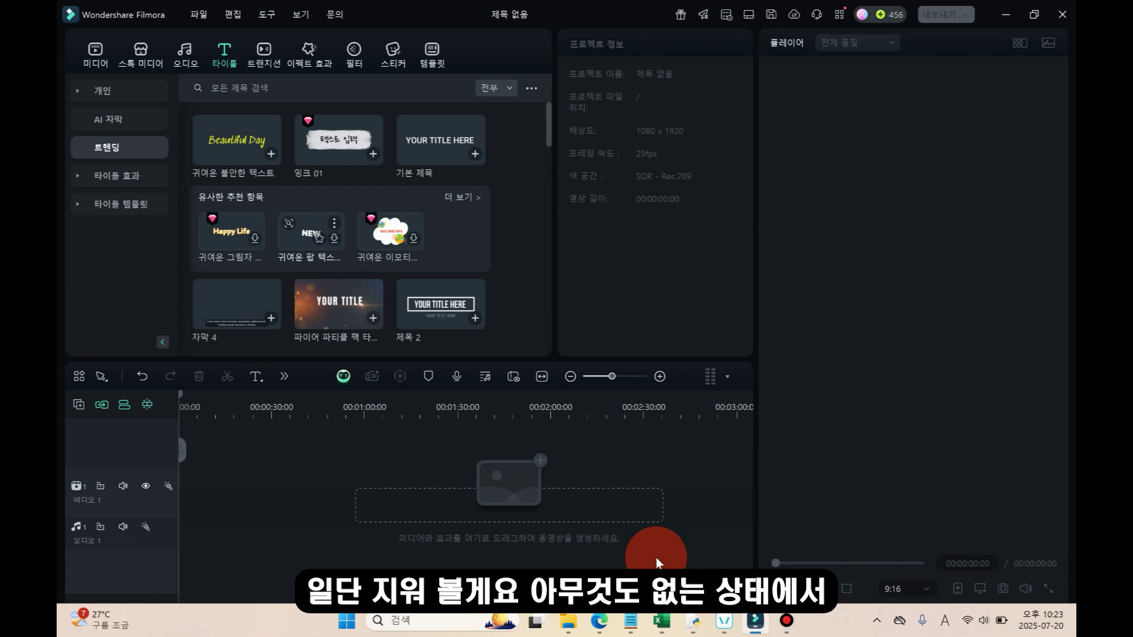
left_click(96, 54)
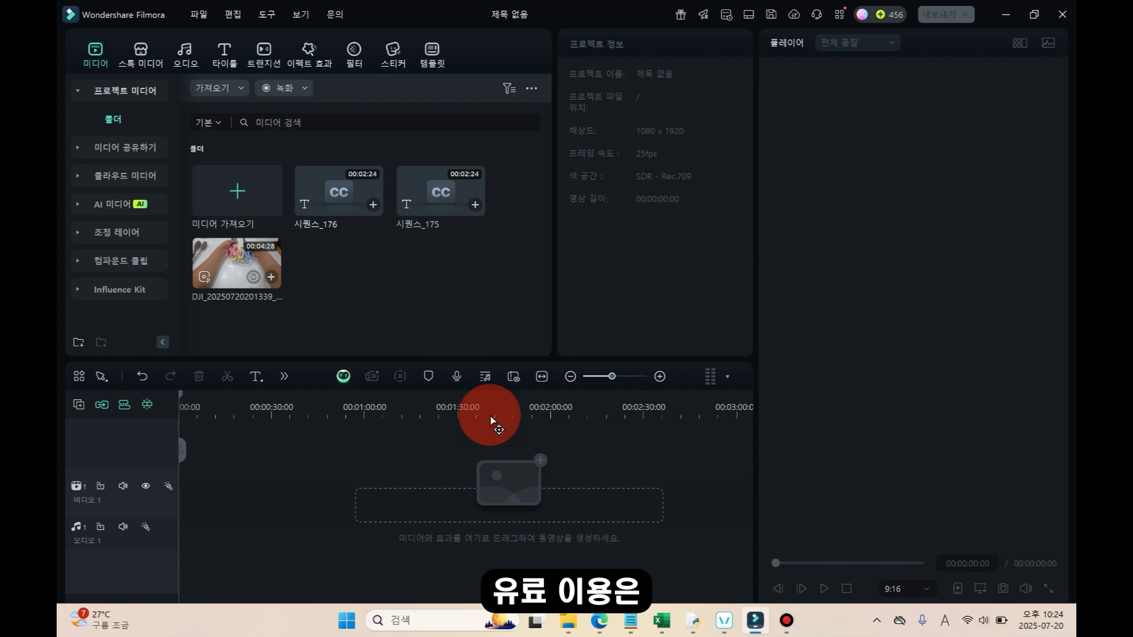
Switch to the browser to view the Filmora subscription on the GamsGo page, then return to Filmora
left_click(599, 618)
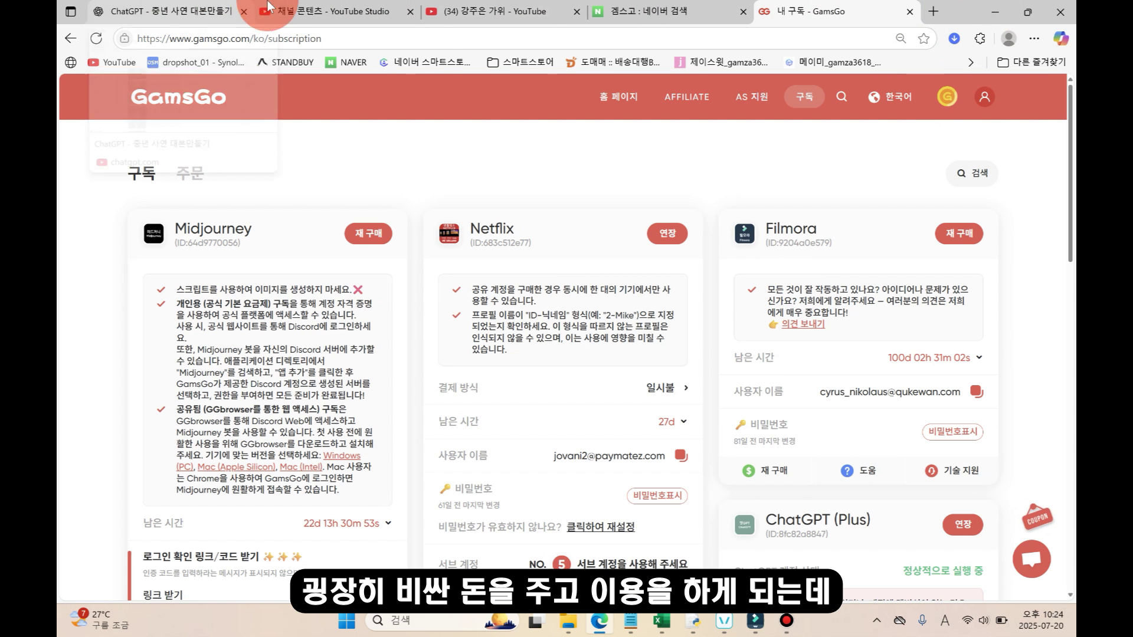
mouse_move(312, 4)
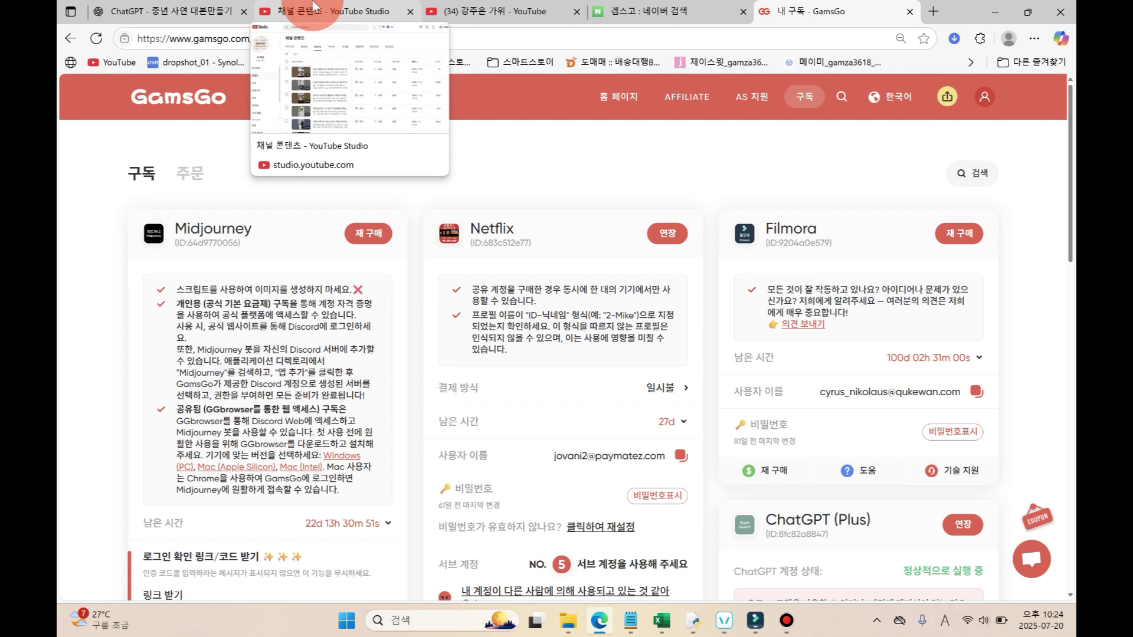
left_click(996, 12)
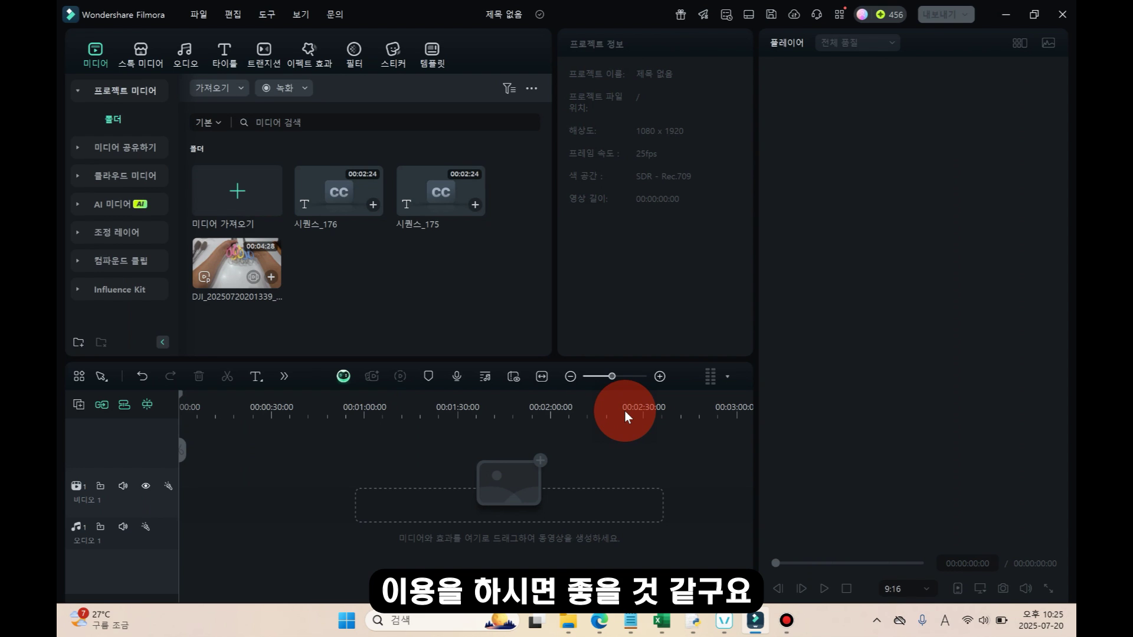
left_click_drag(340, 316, 231, 273)
key("Delete")
left_click(637, 308)
left_click_drag(535, 276, 292, 199)
key("Delete")
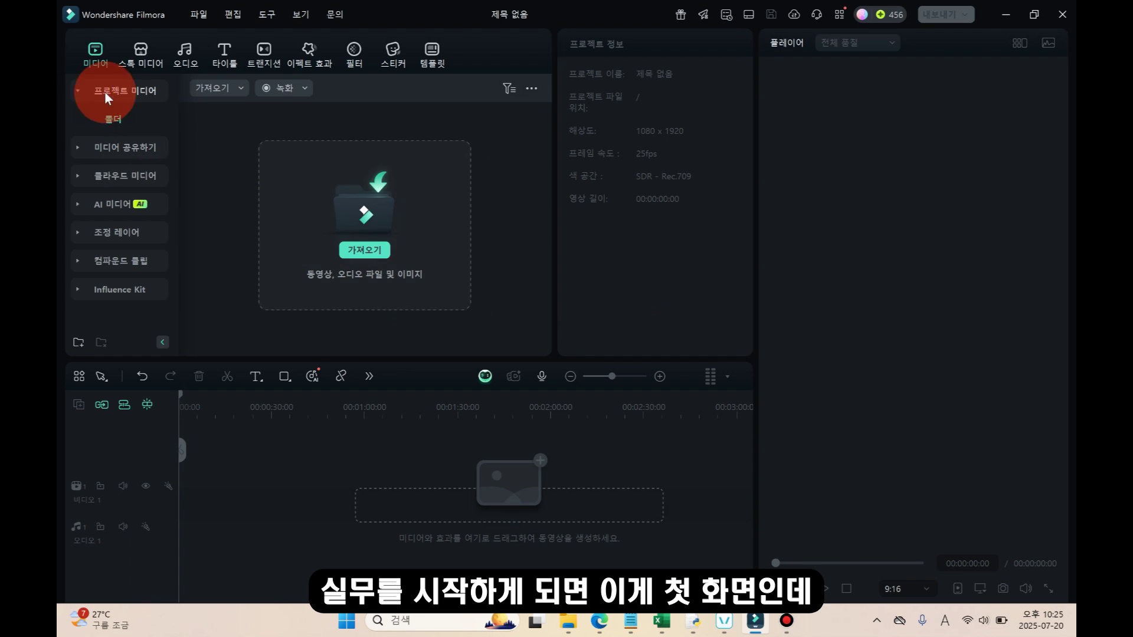
left_click(383, 225)
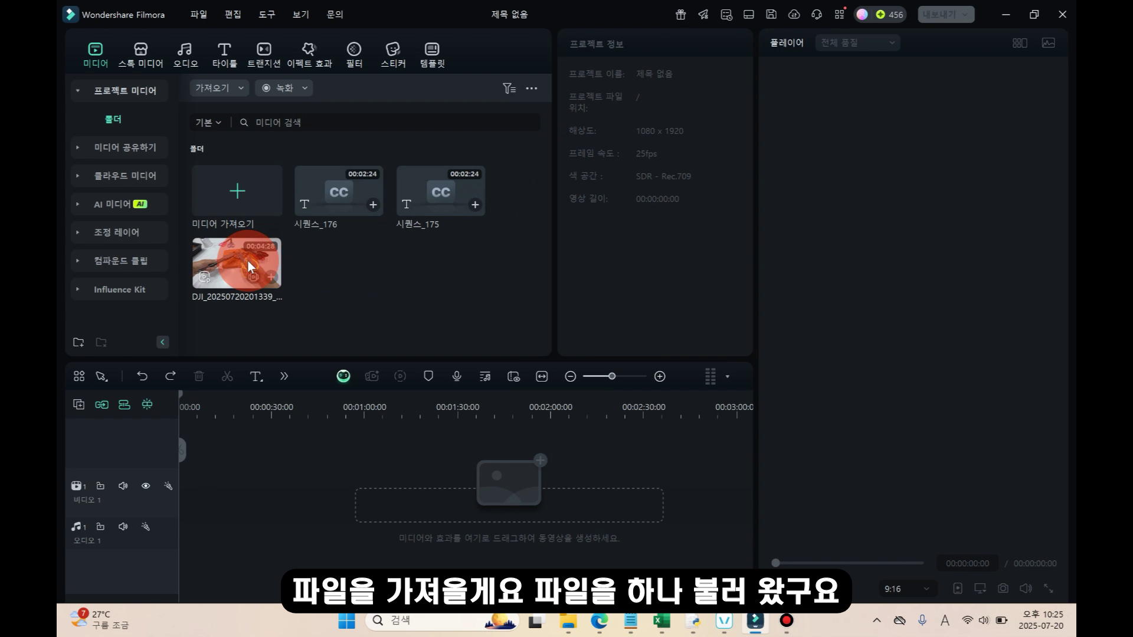
Add the DJI video from the media library to the start of the timeline and scale it to 242%
left_click_drag(243, 260, 360, 460)
left_click(455, 323)
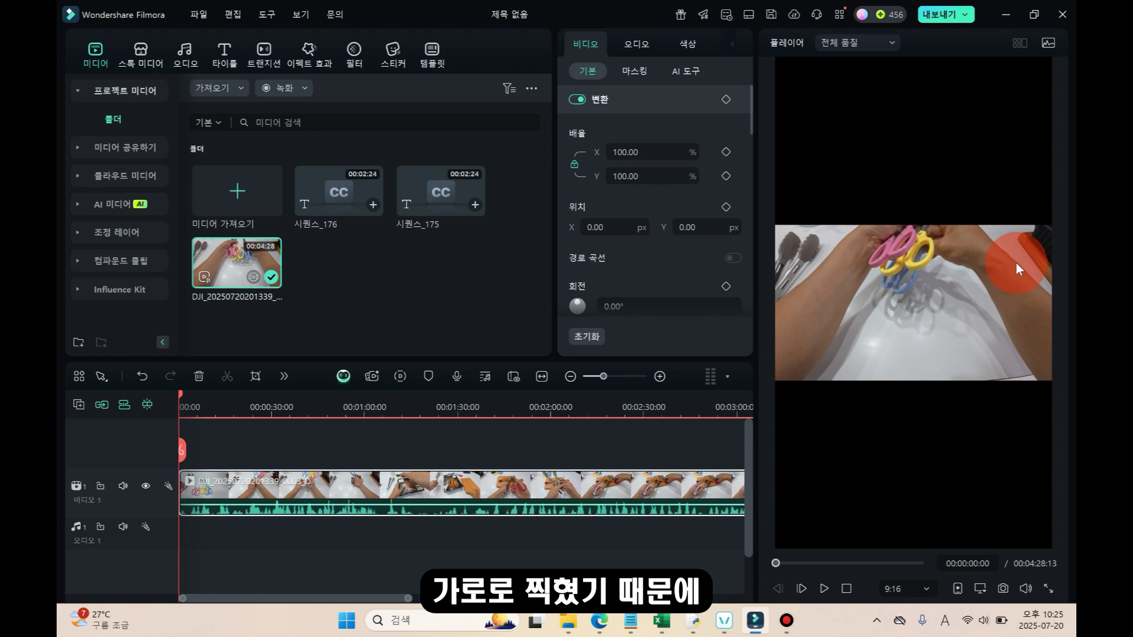
double_click(582, 475)
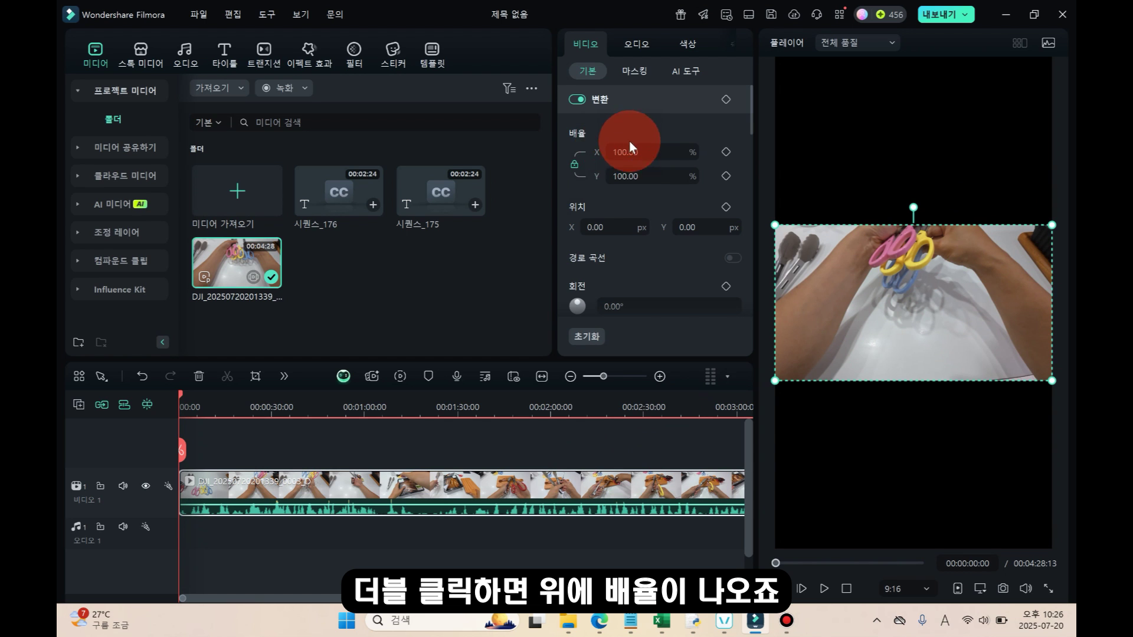
left_click_drag(582, 158, 620, 152)
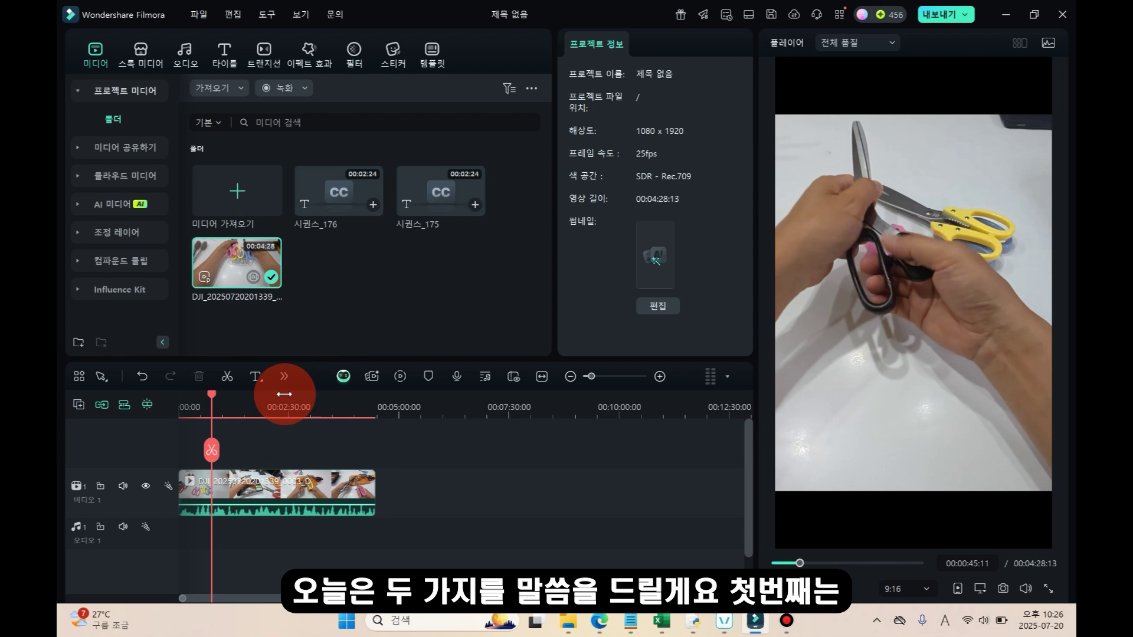
Run silence detection on the timeline's video clip with the default settings and replace the clip with the cut result
left_click(377, 390)
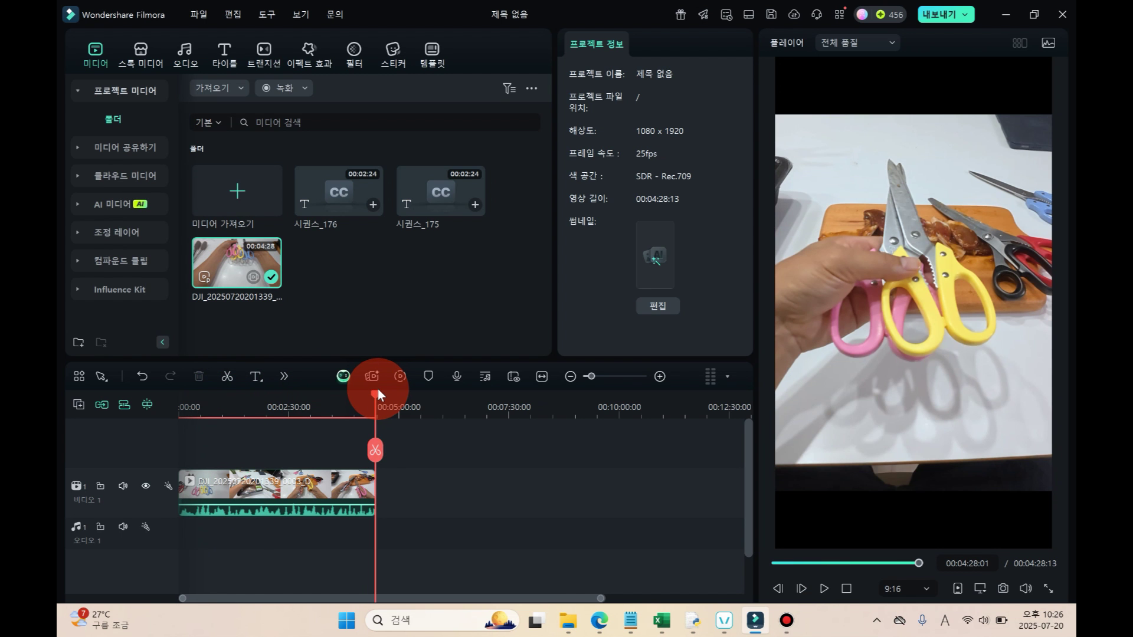
left_click_drag(376, 388, 255, 389)
scroll(217, 447, "up", 2)
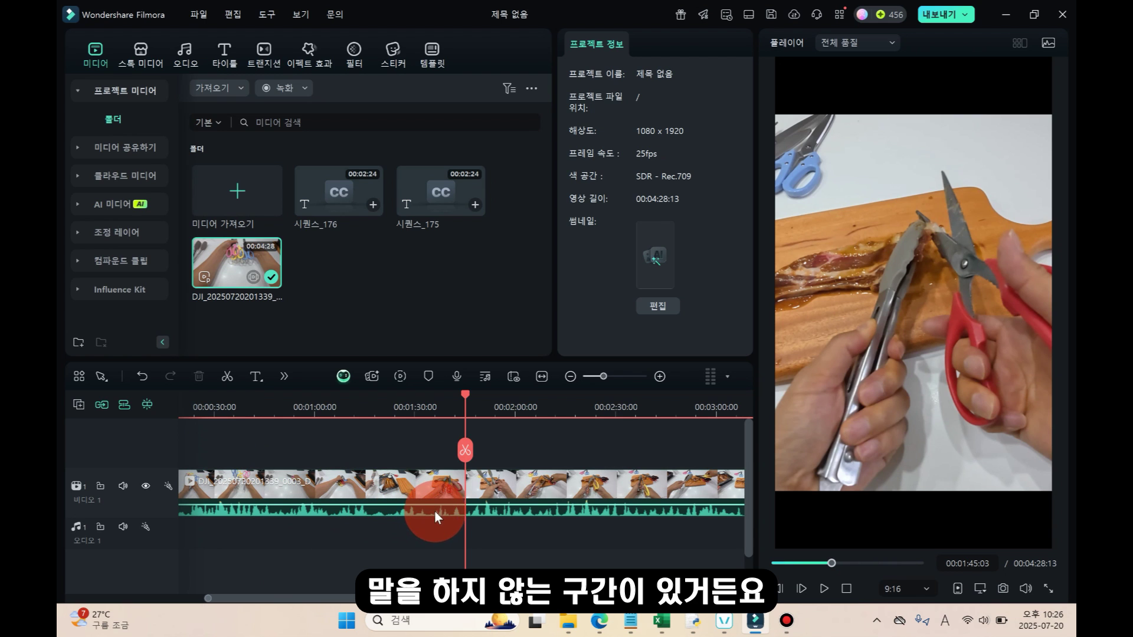
scroll(461, 497, "down", 3)
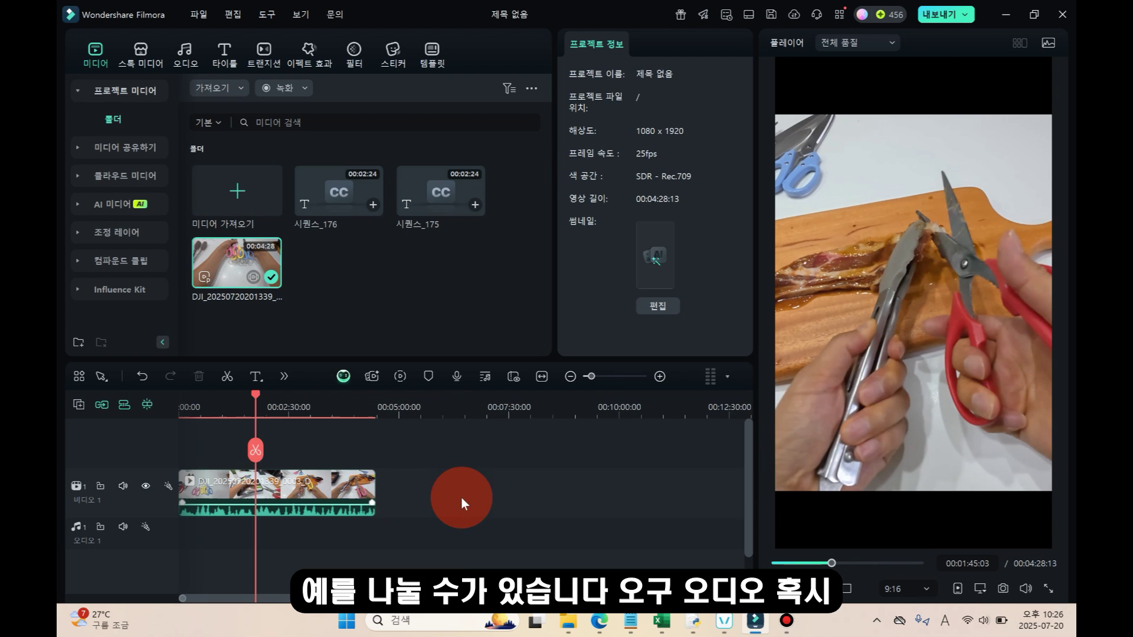
left_click(275, 10)
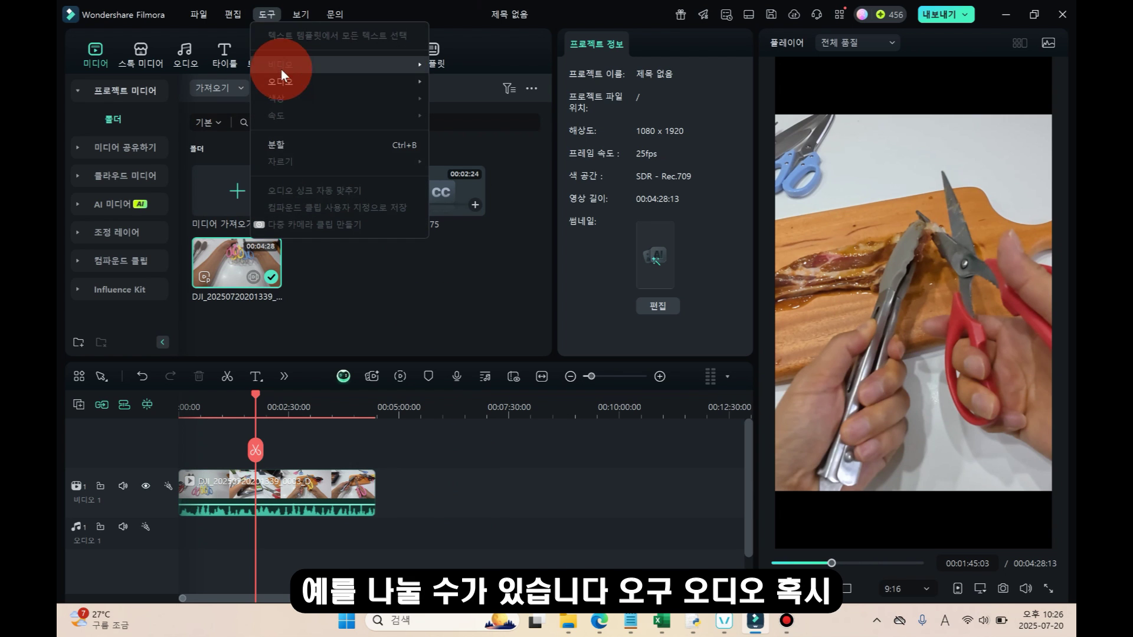
left_click(282, 477)
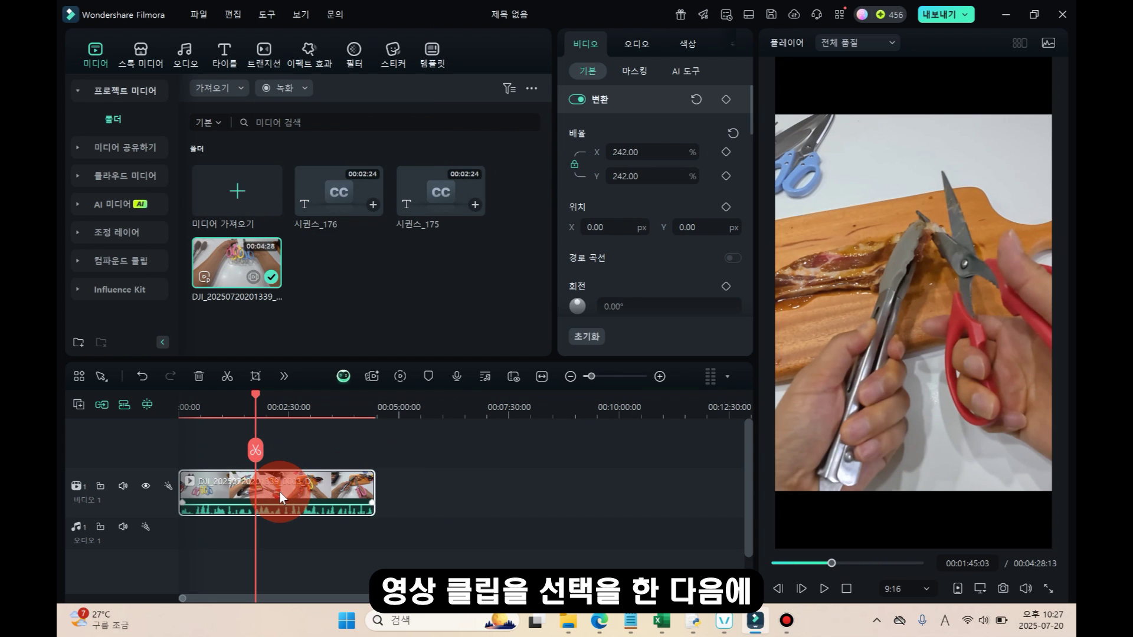
left_click(254, 210)
left_click(269, 16)
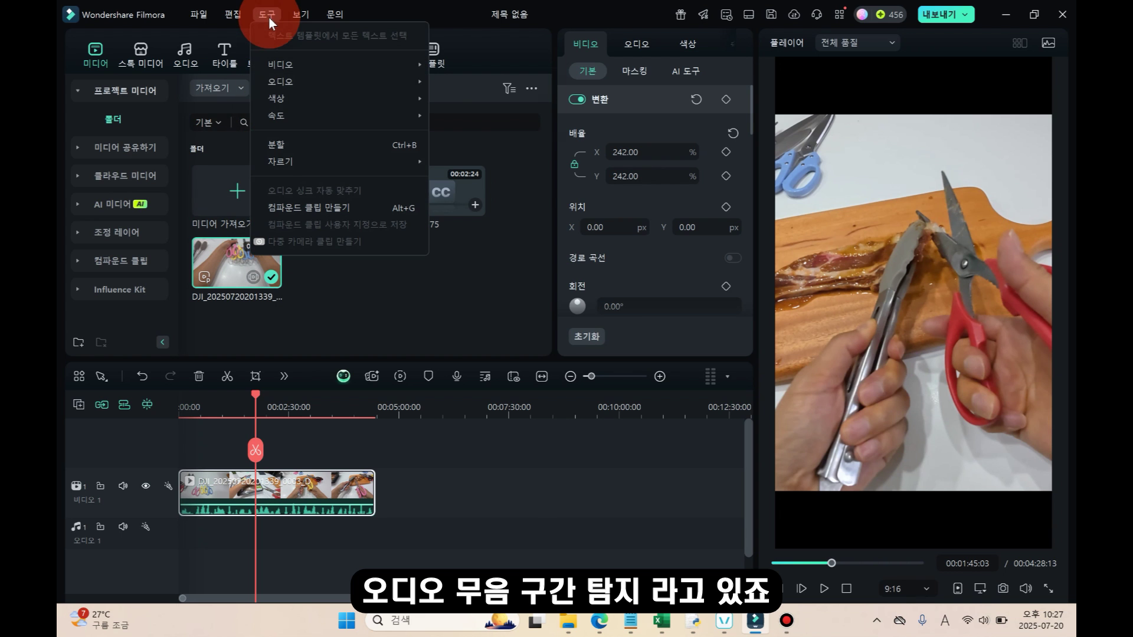
mouse_move(285, 81)
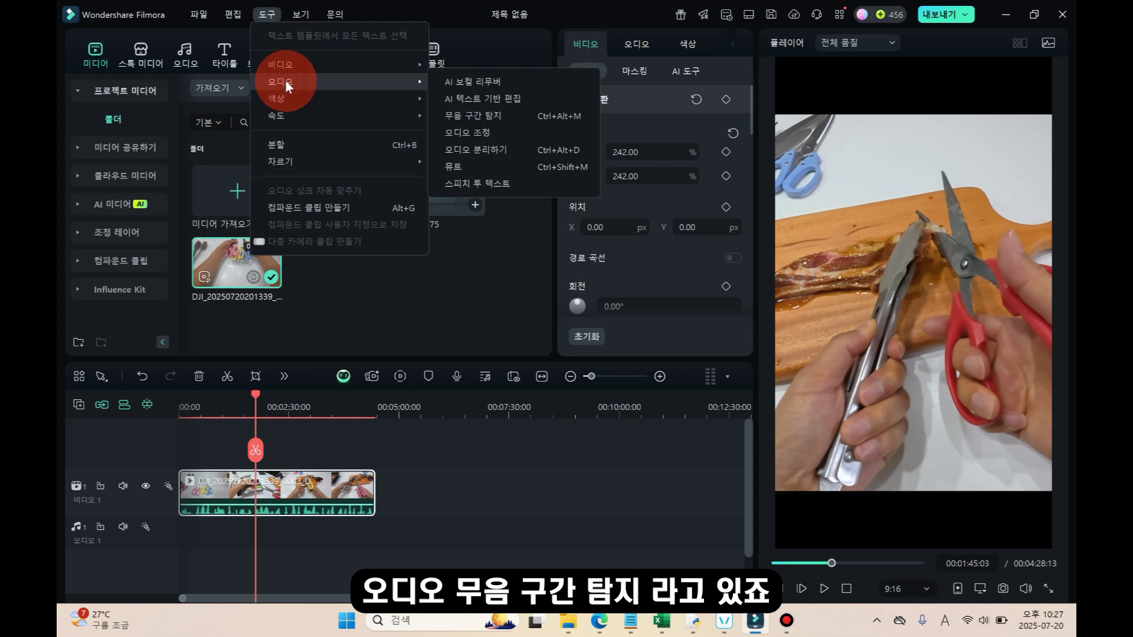
left_click(480, 115)
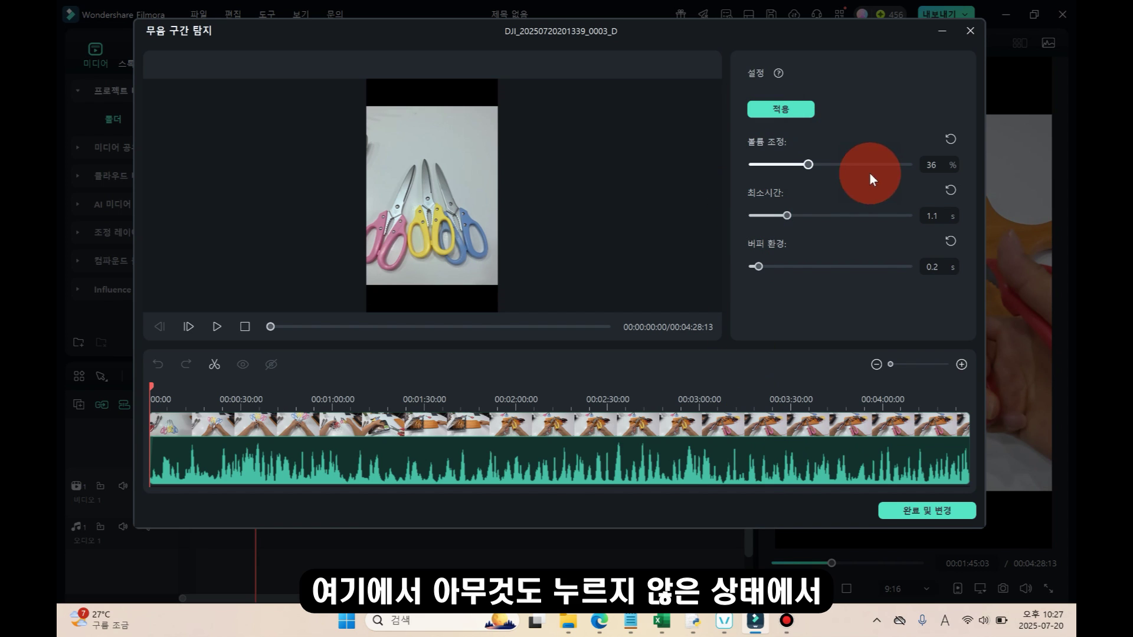
left_click(780, 110)
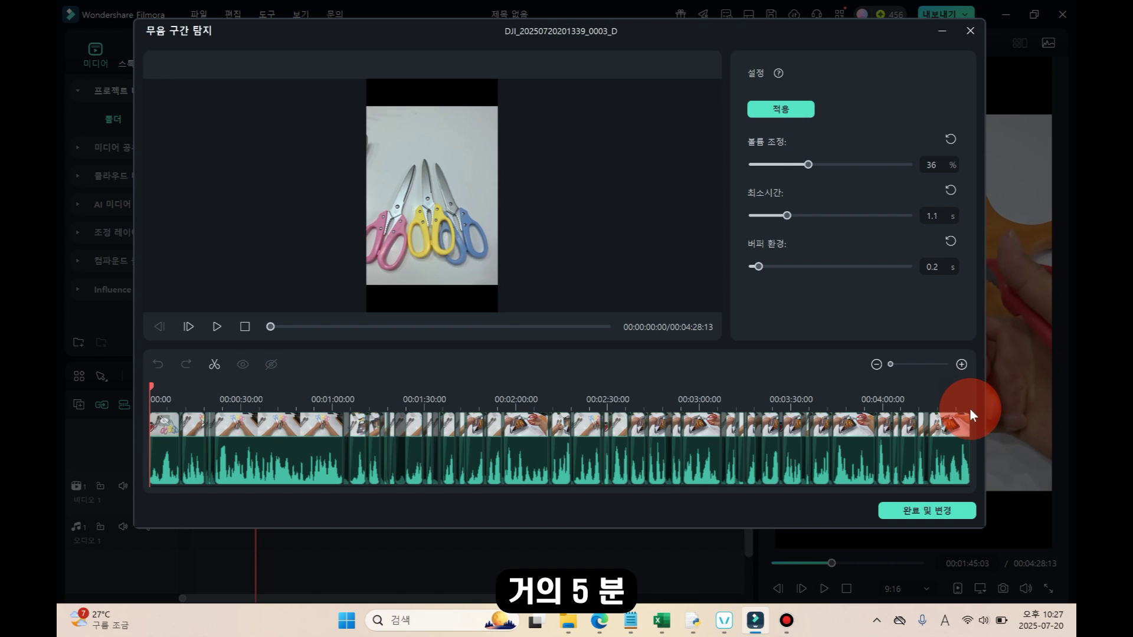
left_click(921, 511)
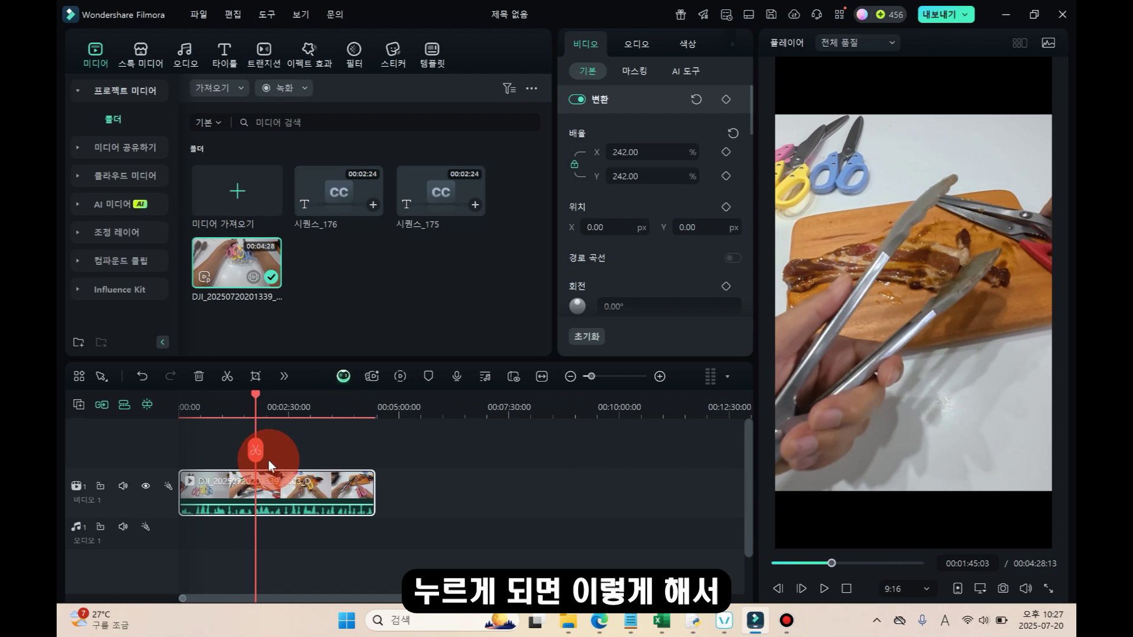
Check the automatically cut clips by viewing the end, start and middle of the timeline
left_click(357, 408)
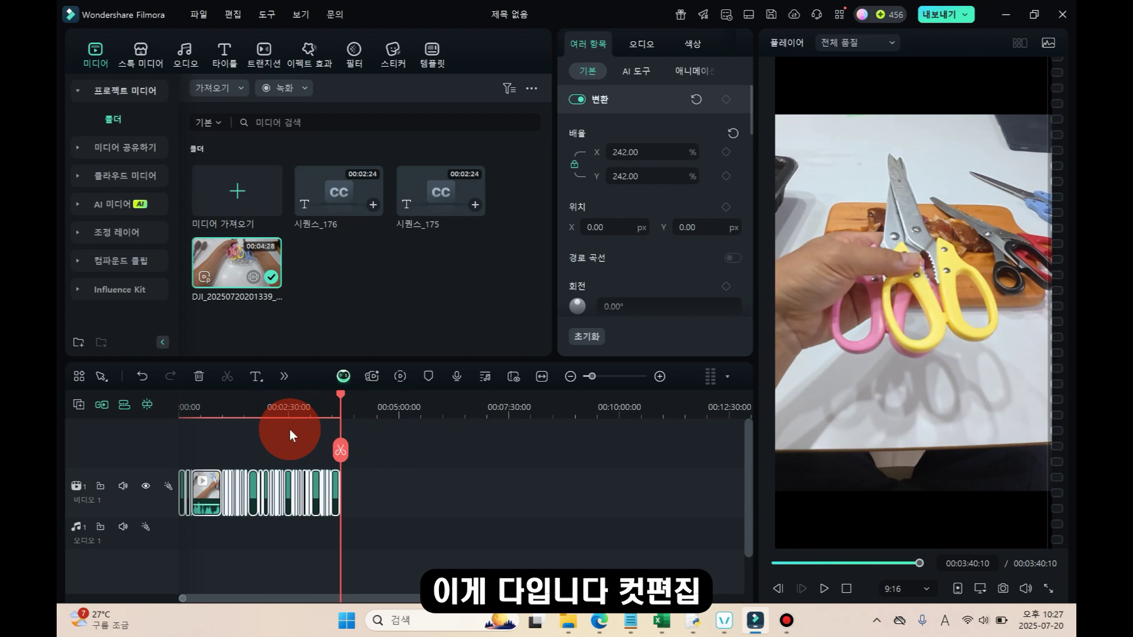
key("Home")
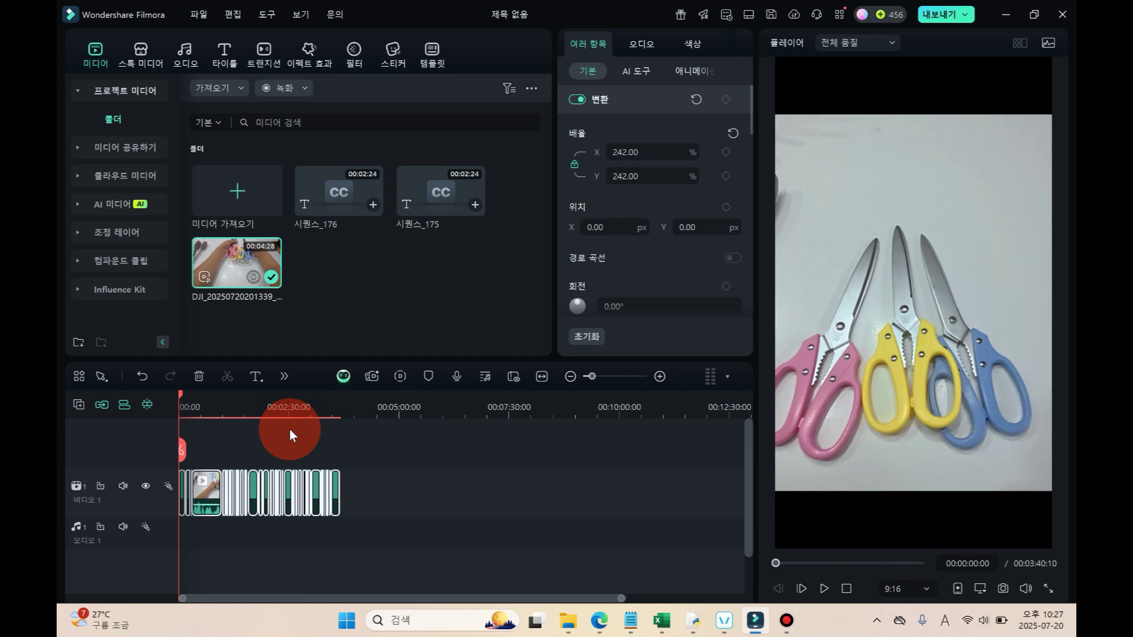
left_click(273, 428)
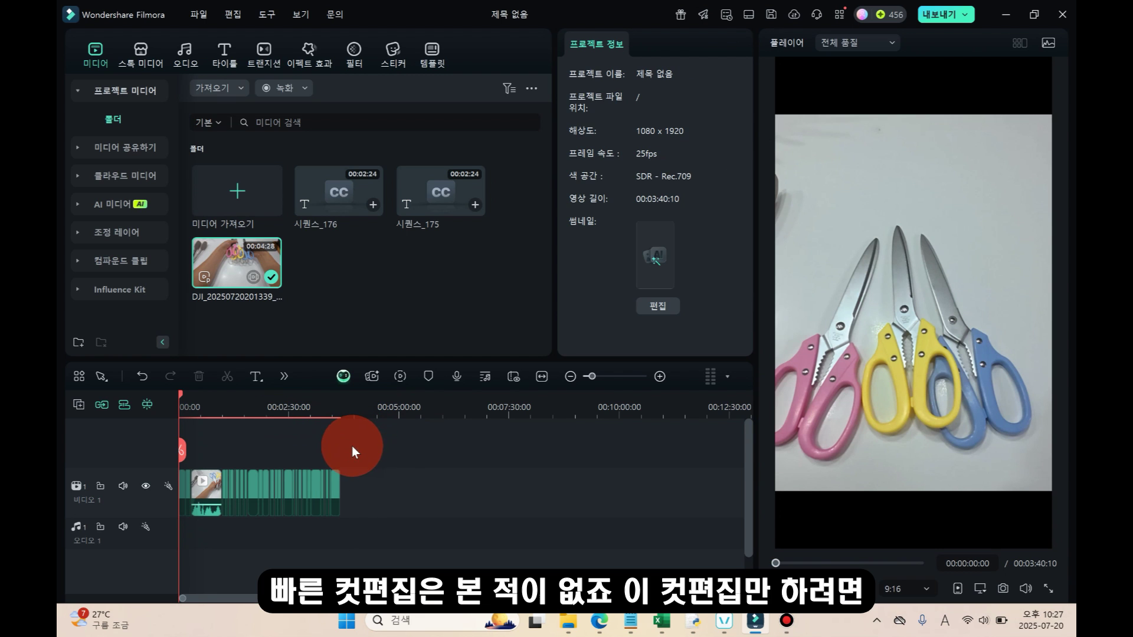
left_click_drag(349, 446, 221, 499)
left_click(291, 407)
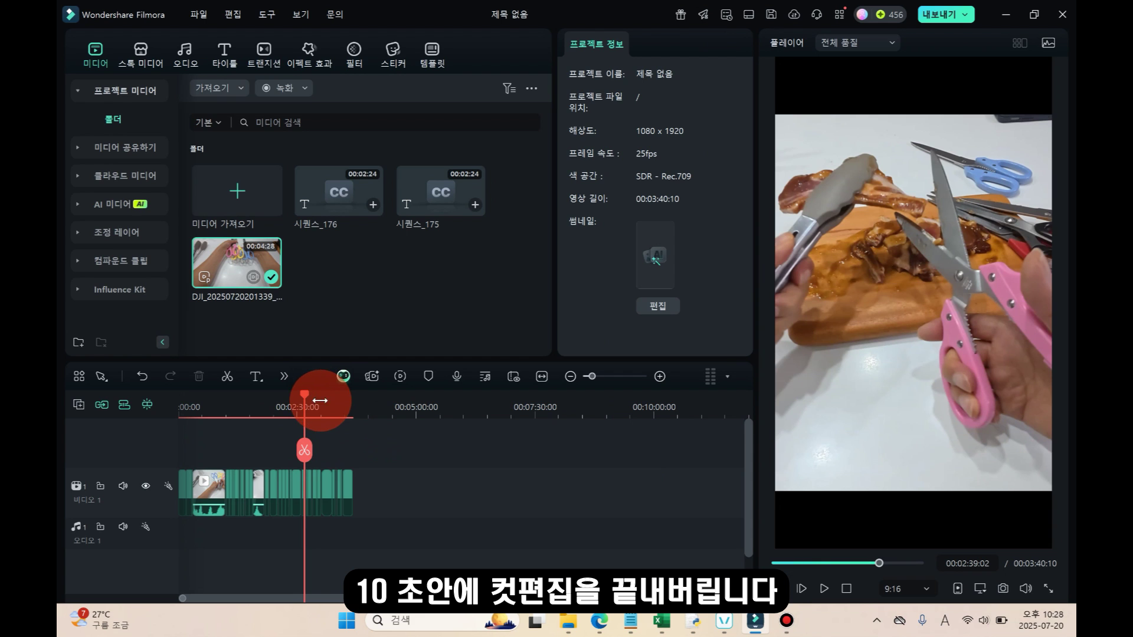
left_click(268, 407)
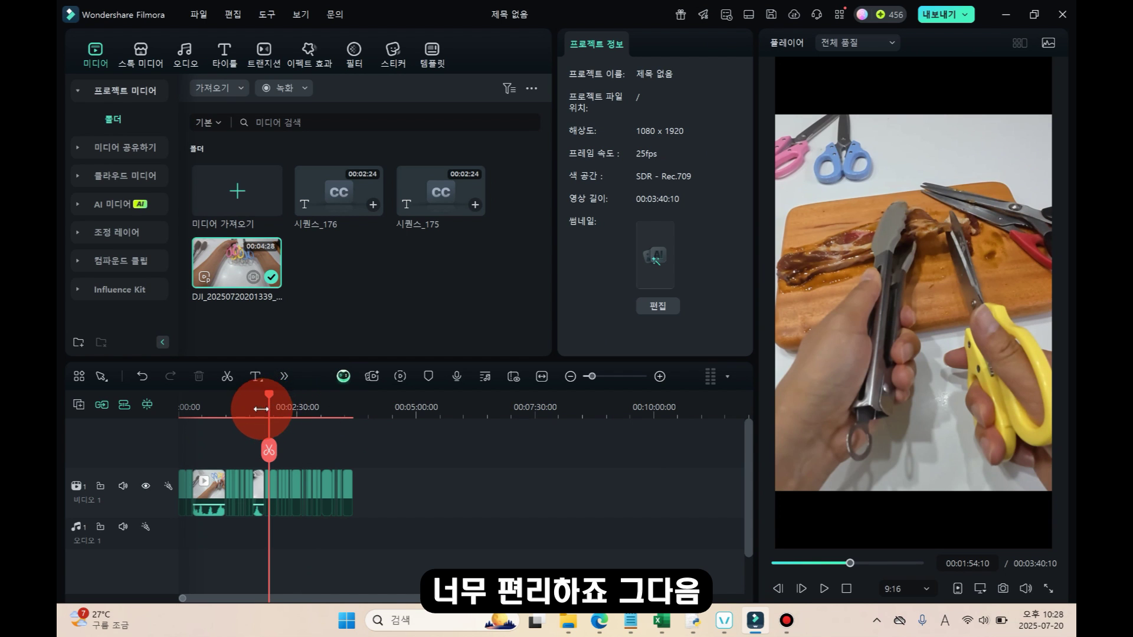
mouse_move(390, 444)
left_mouse_down()
mouse_move(169, 503)
mouse_move(383, 441)
left_mouse_up()
left_click(384, 442)
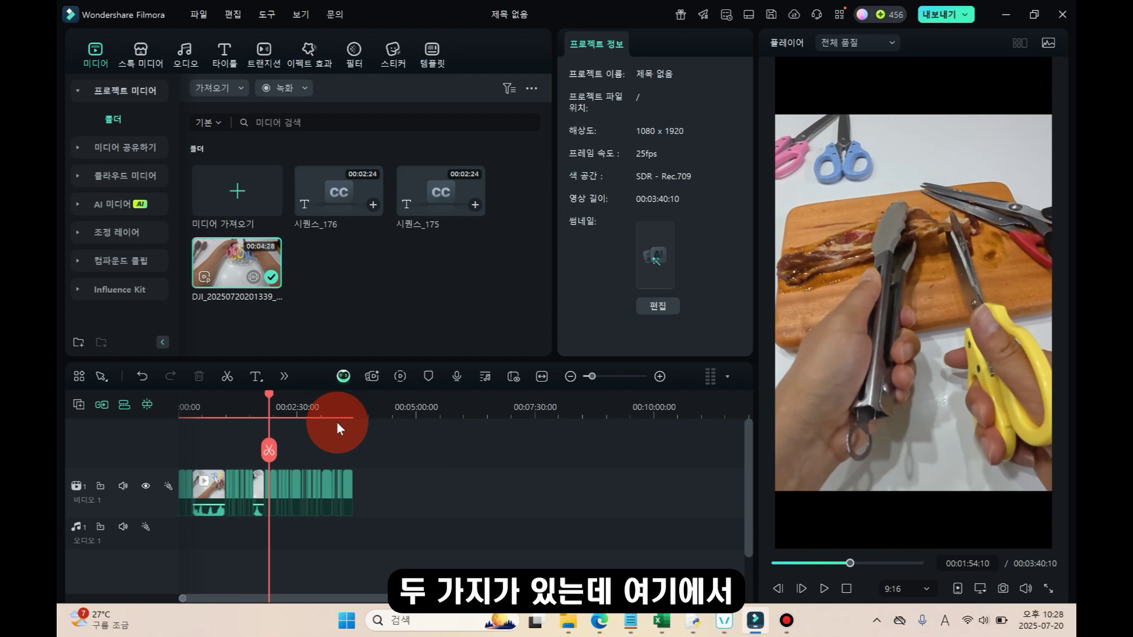
Generate Korean speech-to-text subtitles for the entire timeline sequence as SRT with automatic matching on
left_click(282, 373)
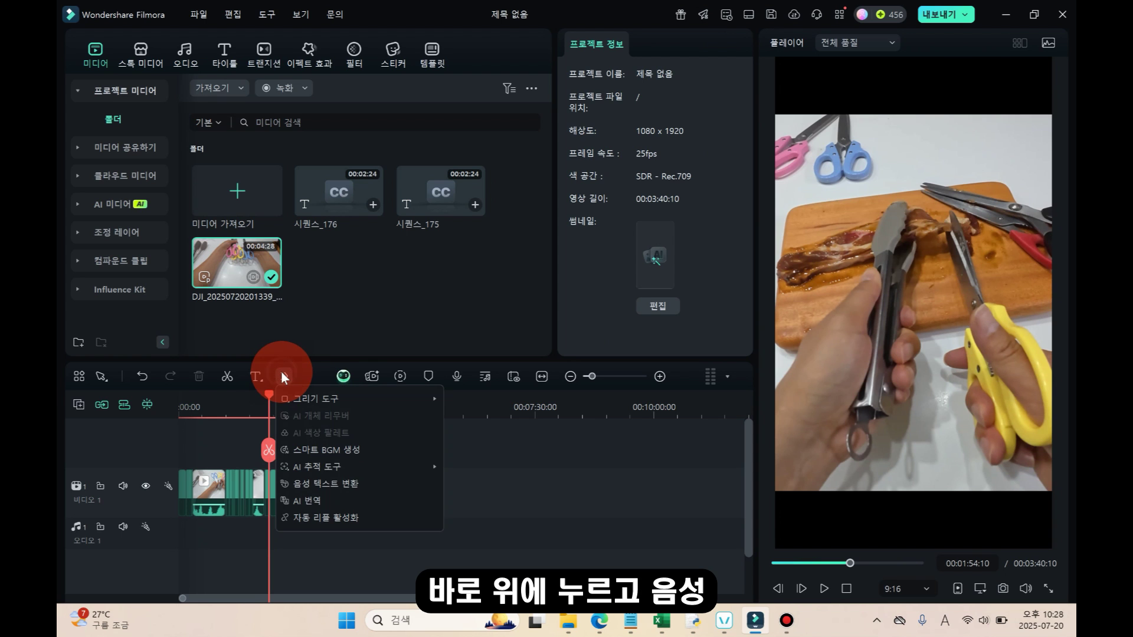
left_click(322, 482)
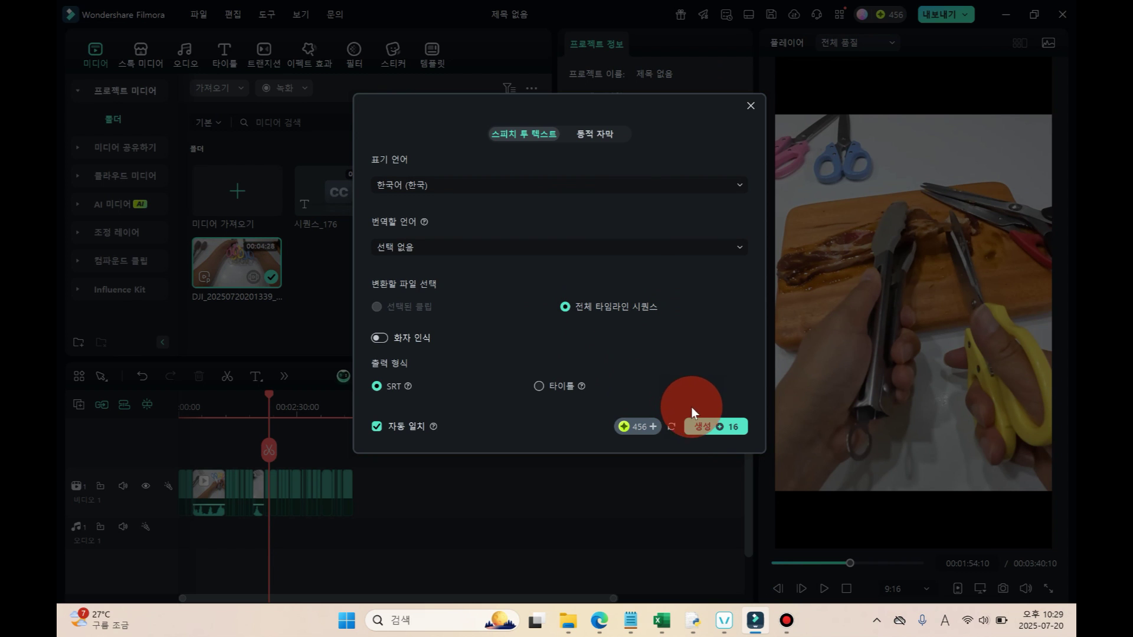
left_click(703, 425)
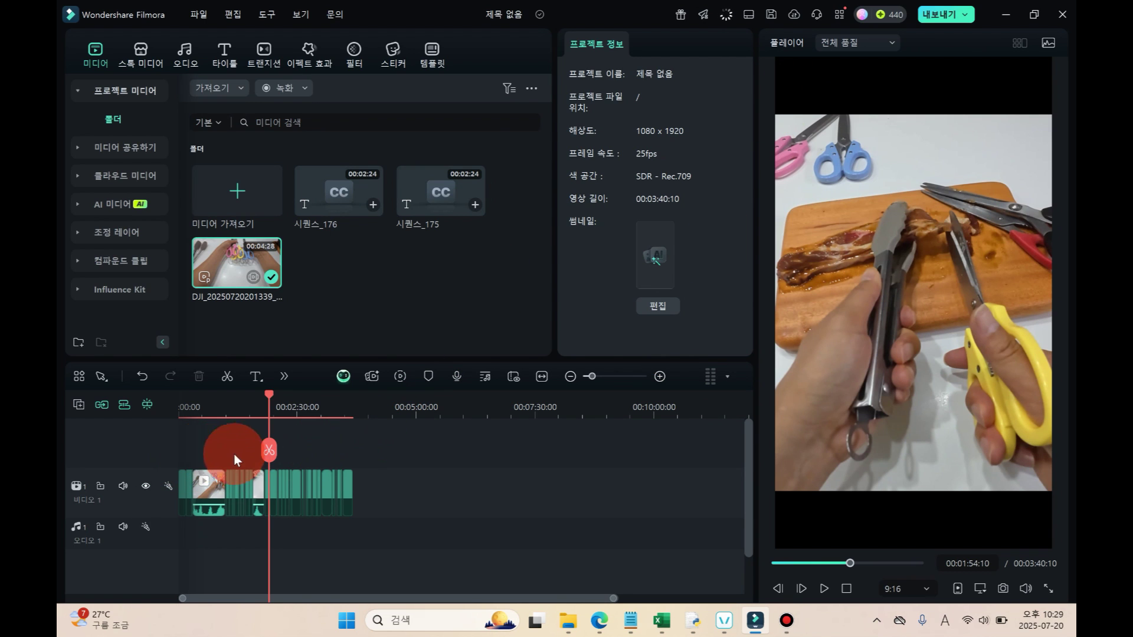
Open the generated subtitle clip for editing and preview the caption at about 00:00:53
left_click(219, 479)
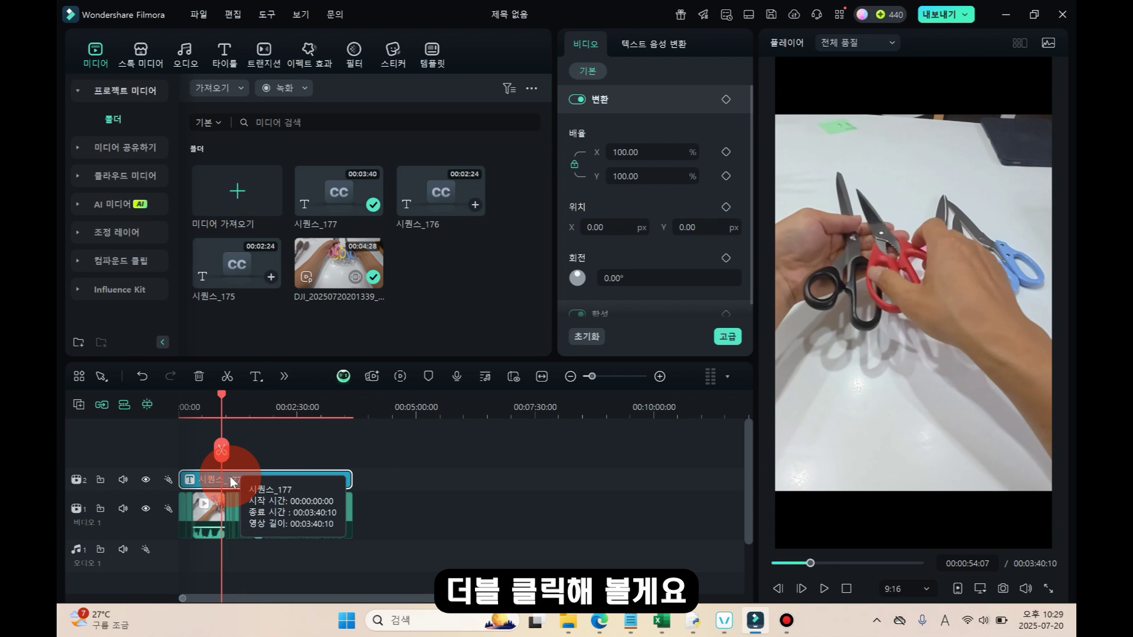
double_click(232, 480)
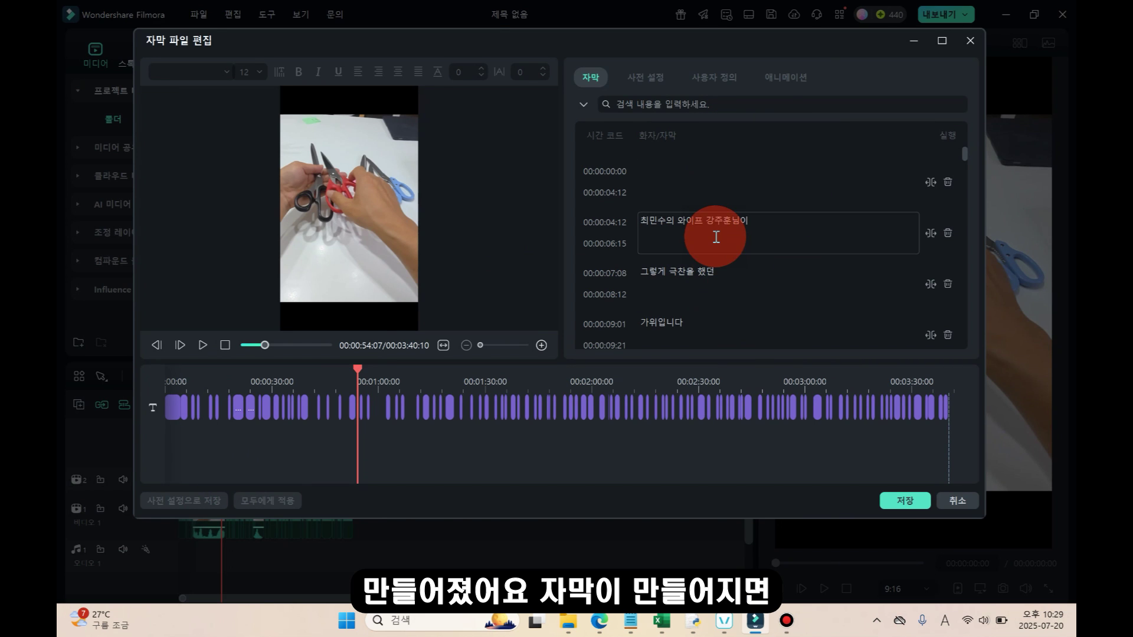
left_click_drag(359, 366, 353, 368)
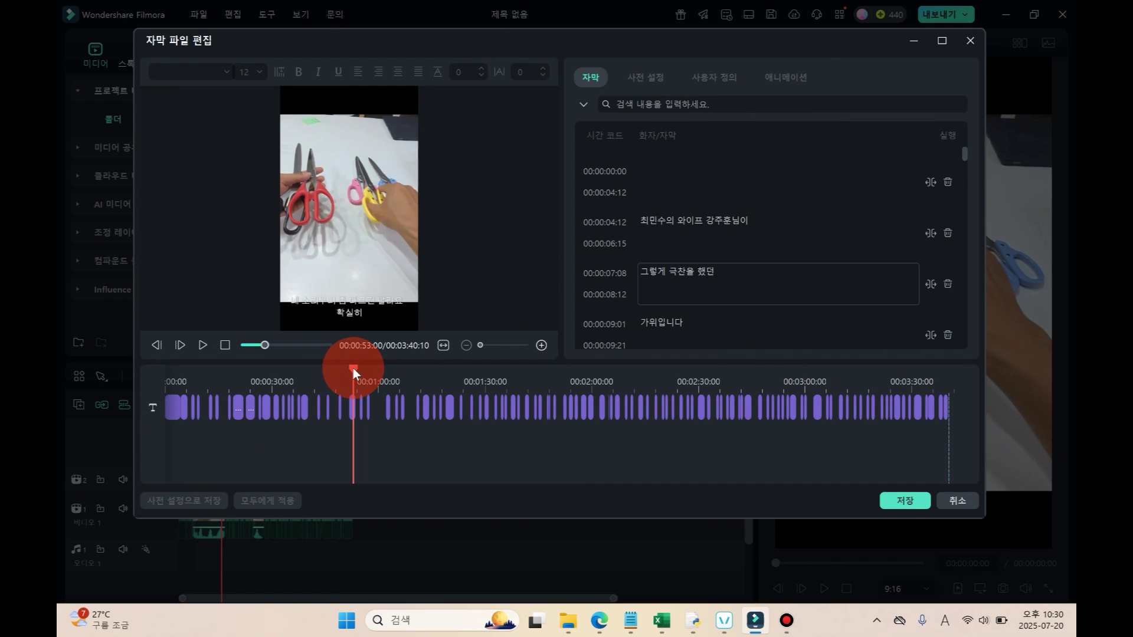
Try several built-in text style presets on the caption at about 00:00:52
left_click(352, 404)
left_click(650, 79)
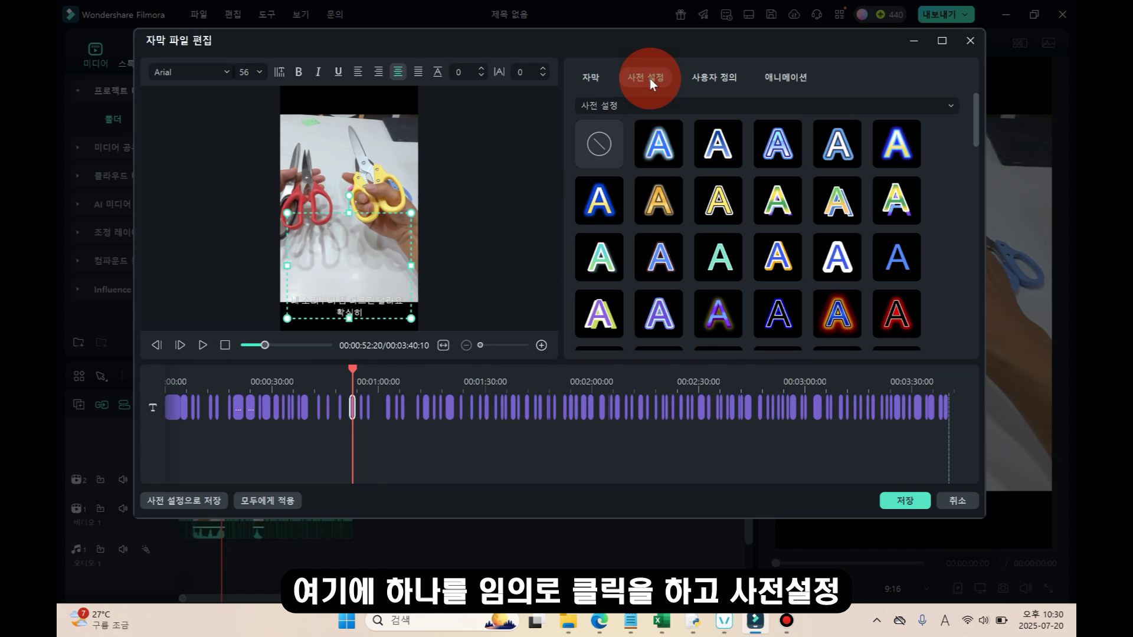
left_click(759, 247)
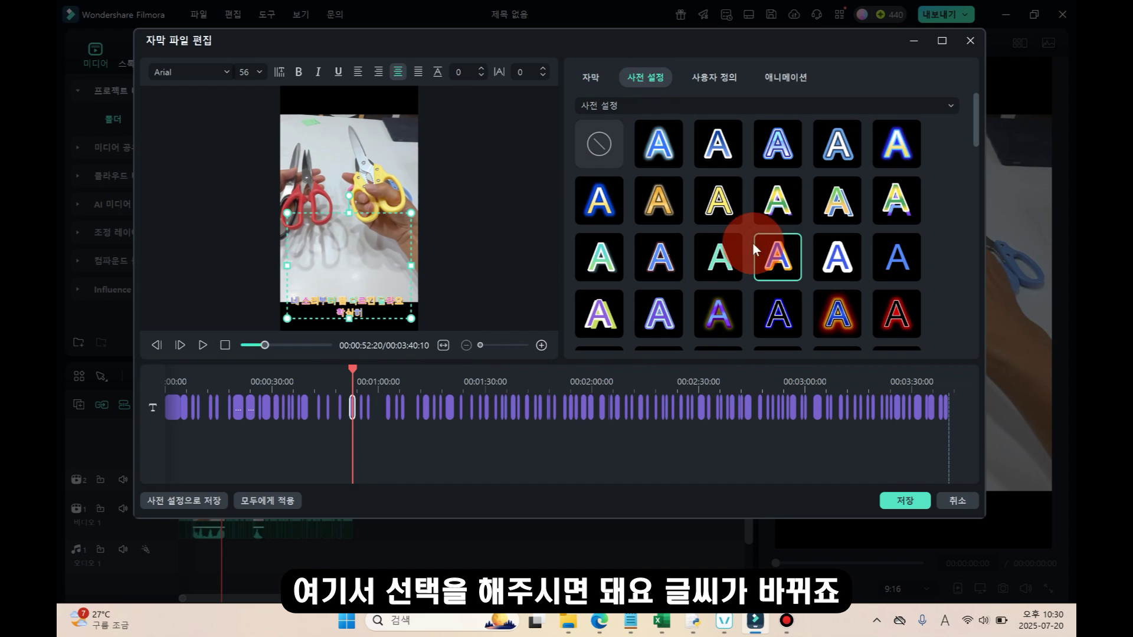
left_click(721, 259)
left_click(832, 311)
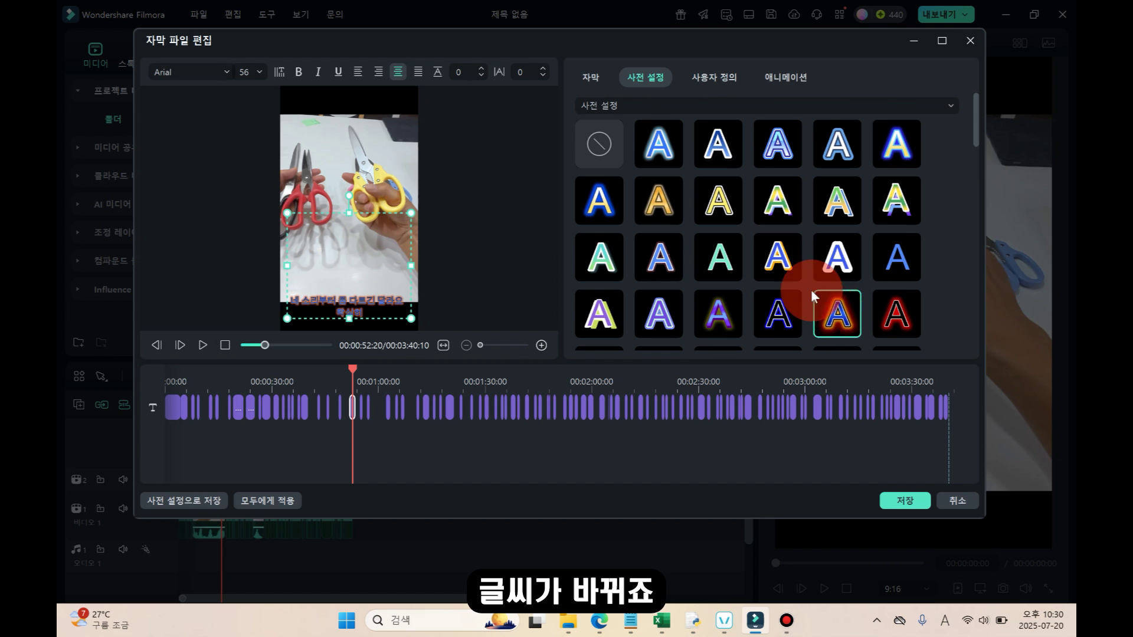
scroll(822, 298, "down", 2)
left_click(721, 289)
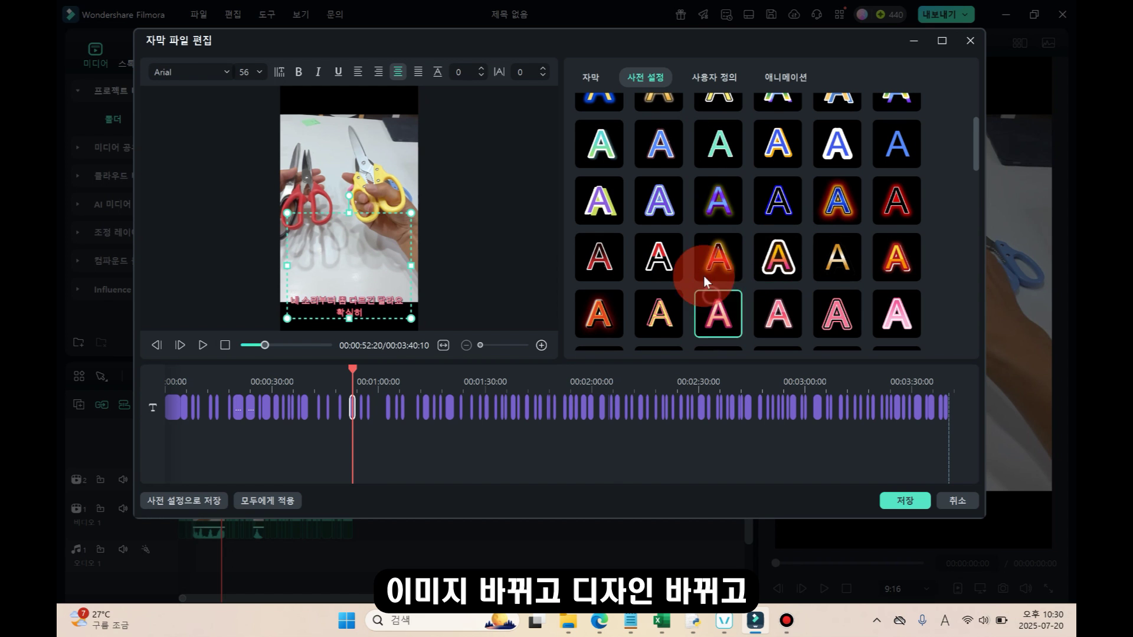
scroll(693, 260, "up", 3)
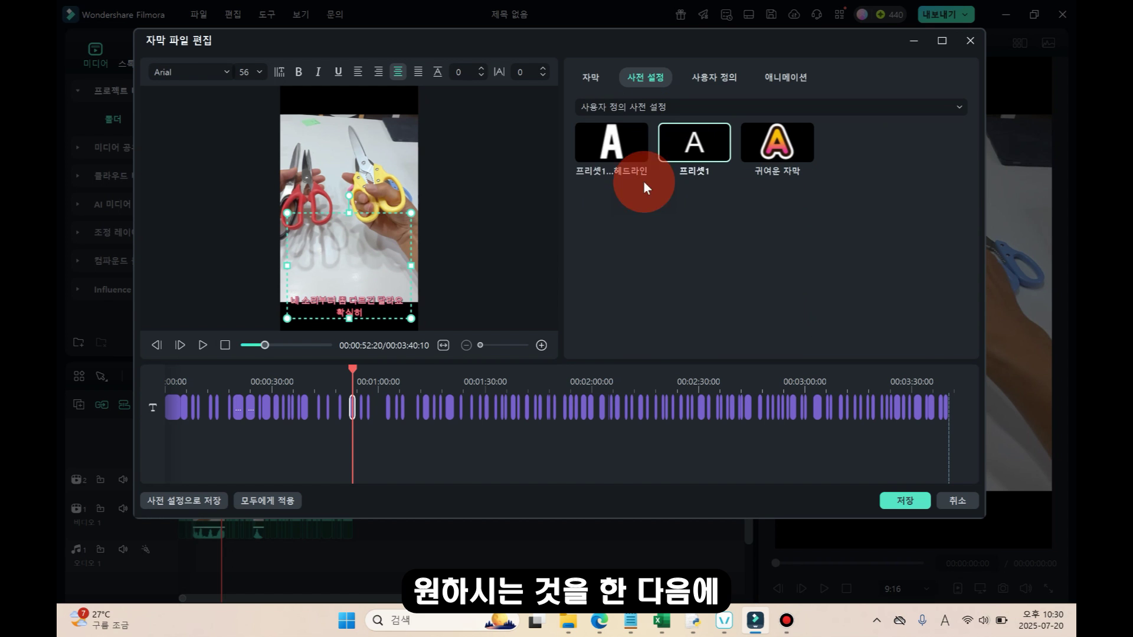
Style the selected caption with the custom preset 귀여운 자막, apply it to all captions and save the subtitle file
left_click(671, 99)
left_click(779, 154)
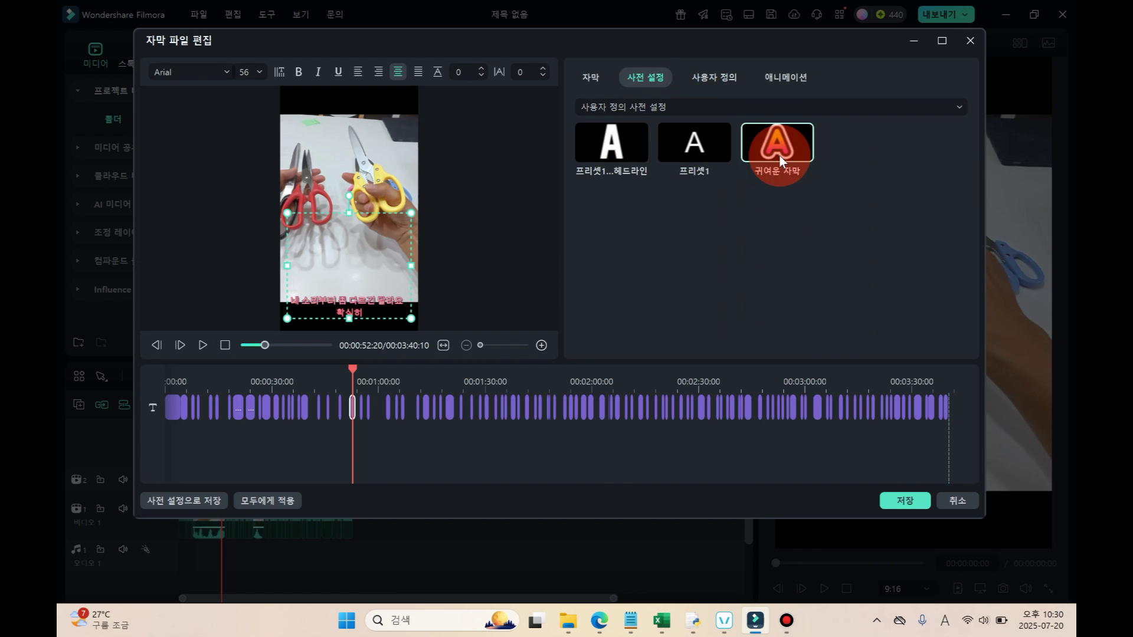
left_click(759, 134)
left_click(616, 142)
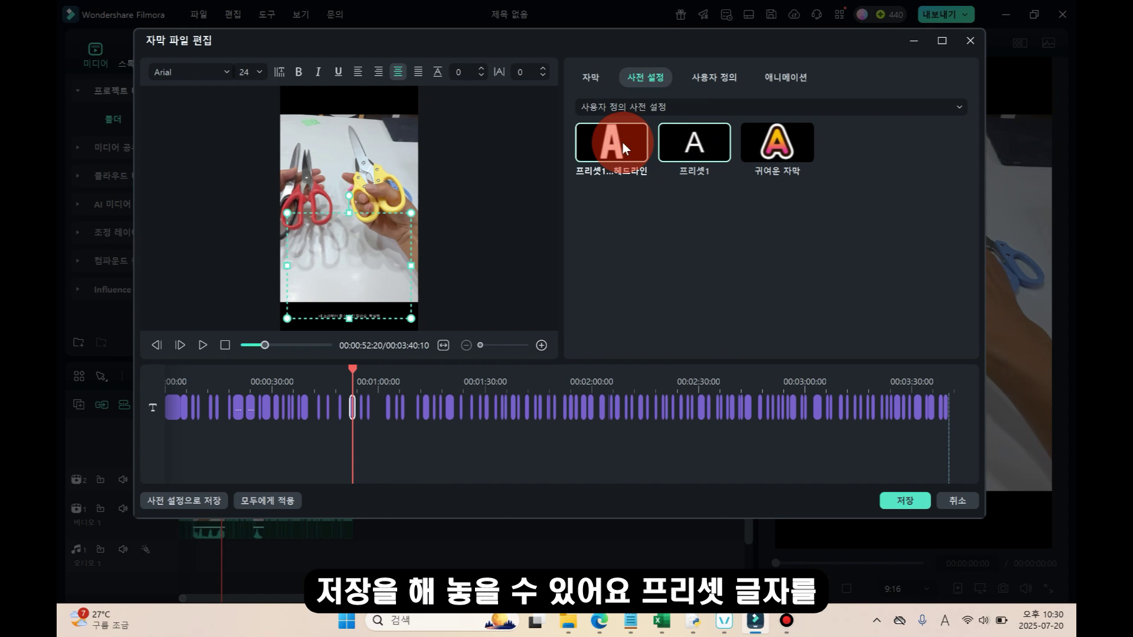
left_click(692, 143)
left_click(776, 141)
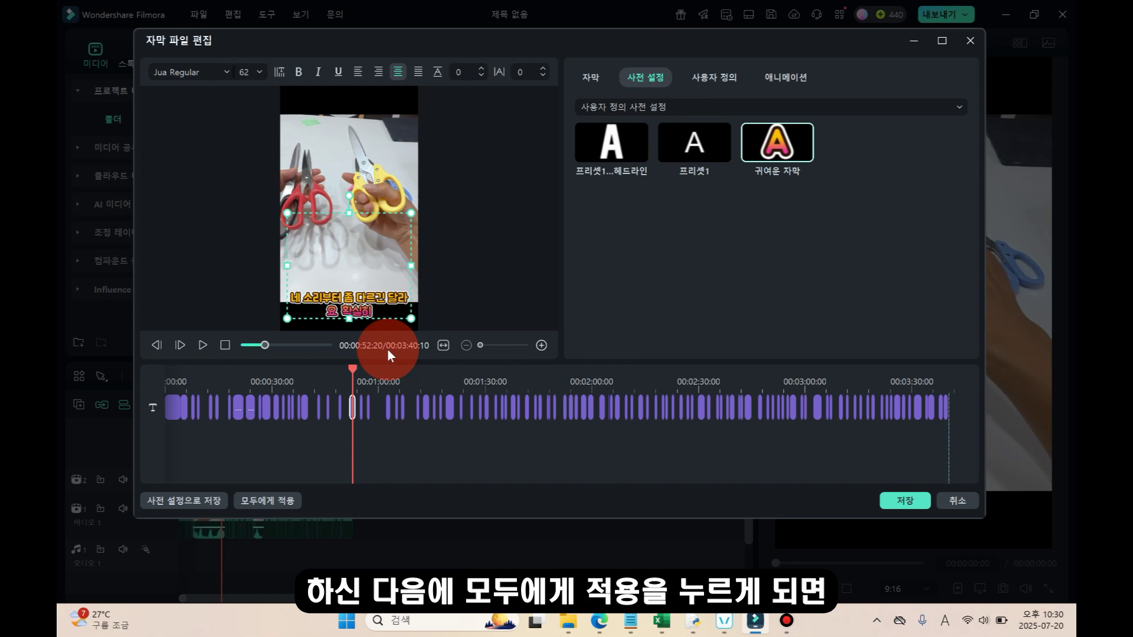
left_click(264, 500)
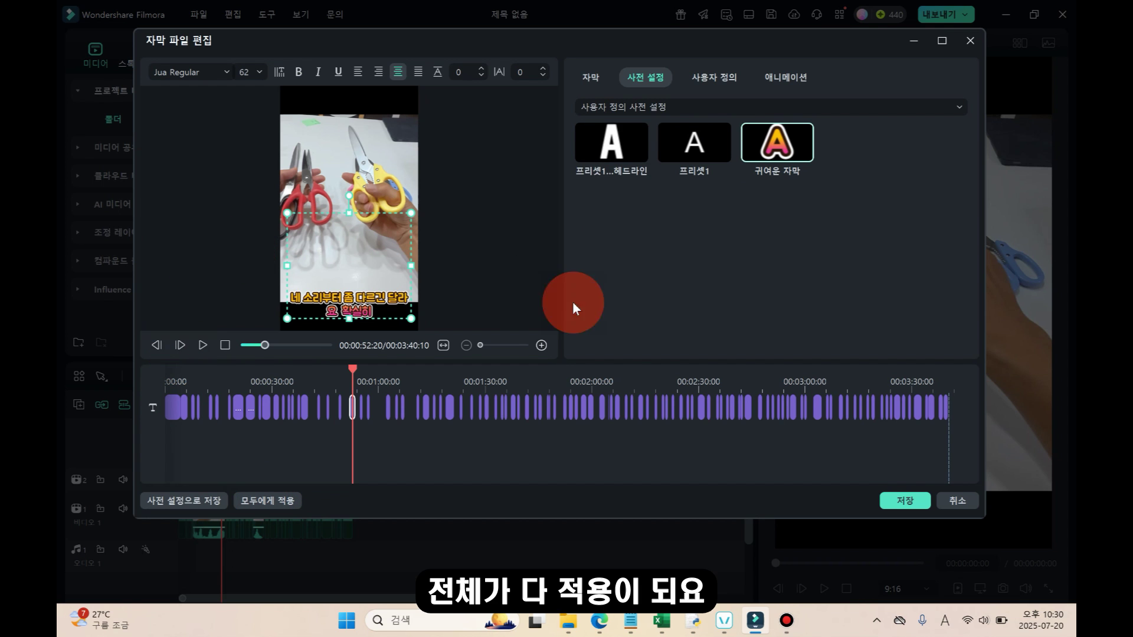
left_click(263, 500)
left_click(912, 500)
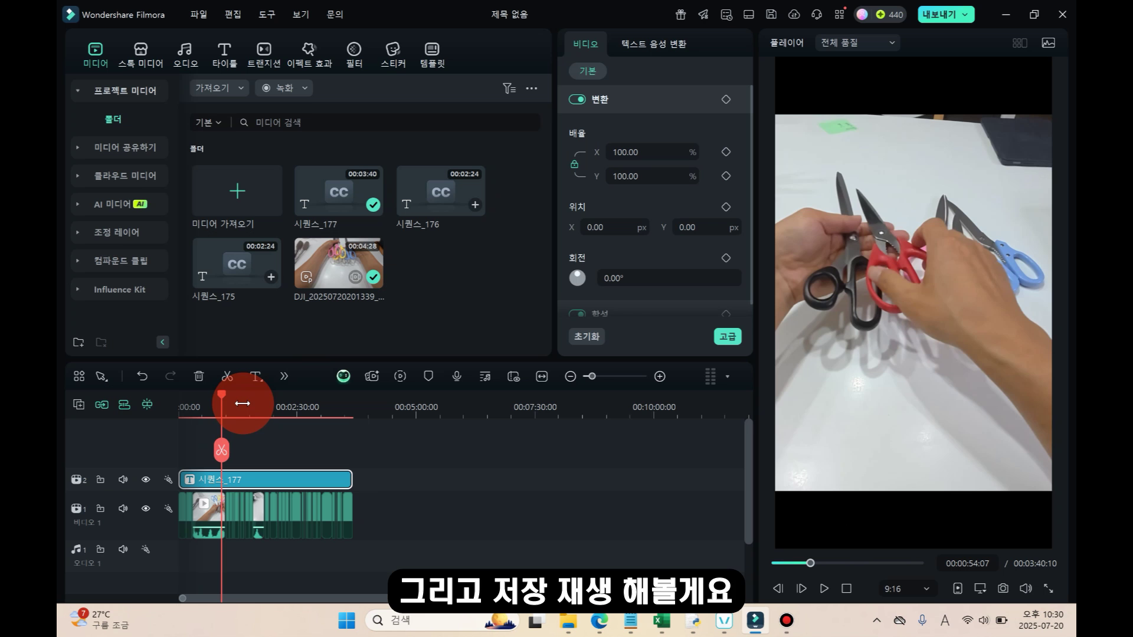
Preview the styled captions and raise the whole subtitle clip to a Y position of 887 px
key("space")
key("space")
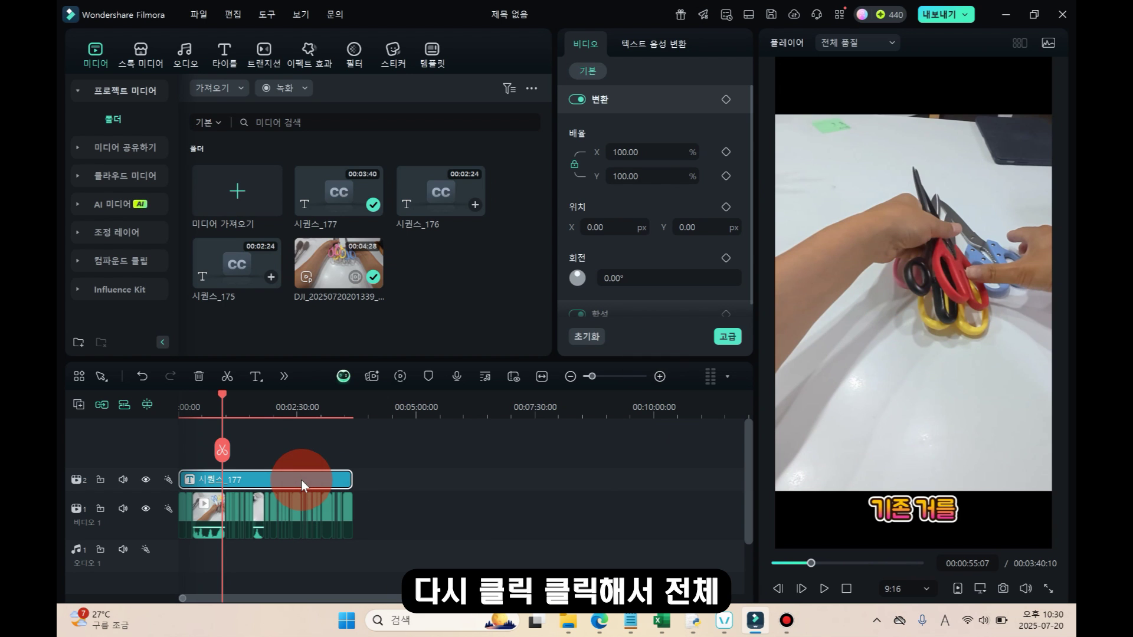
left_click(260, 479)
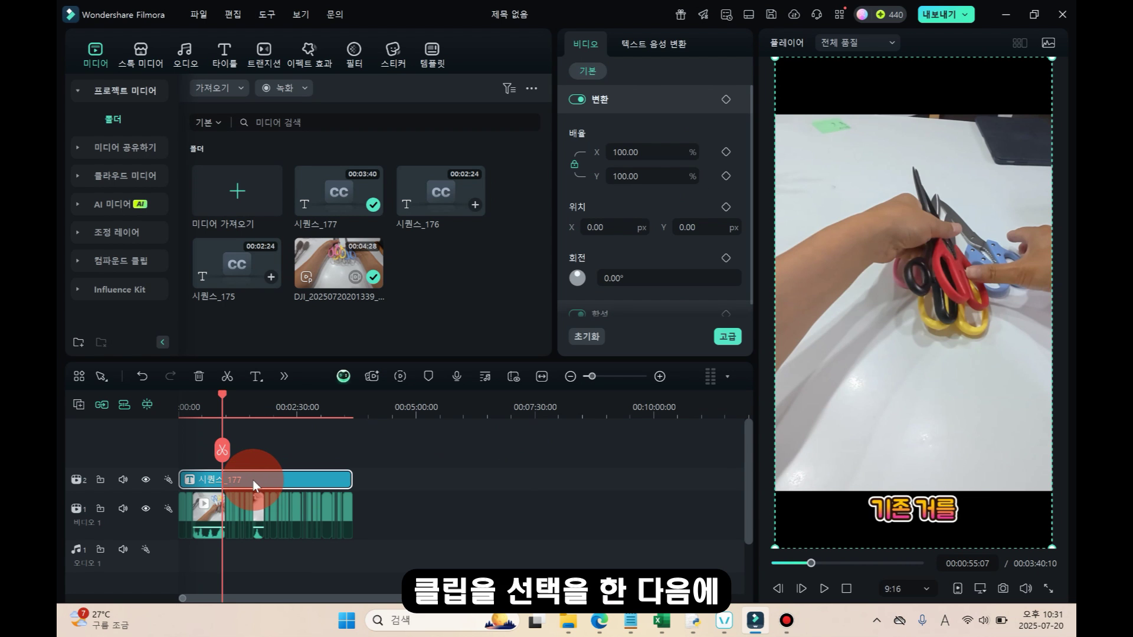
mouse_move(684, 227)
left_mouse_down()
mouse_move(720, 229)
mouse_move(691, 231)
left_mouse_up()
mouse_move(227, 410)
left_mouse_down()
mouse_move(223, 397)
mouse_move(286, 394)
mouse_move(231, 401)
left_mouse_up()
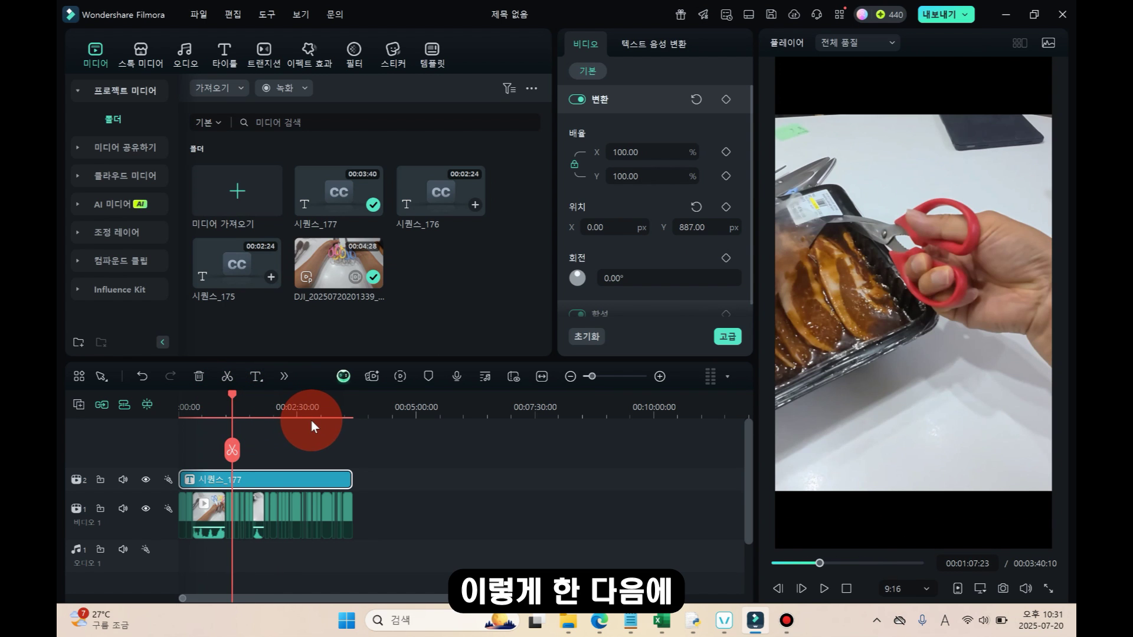
key("End")
key("o")
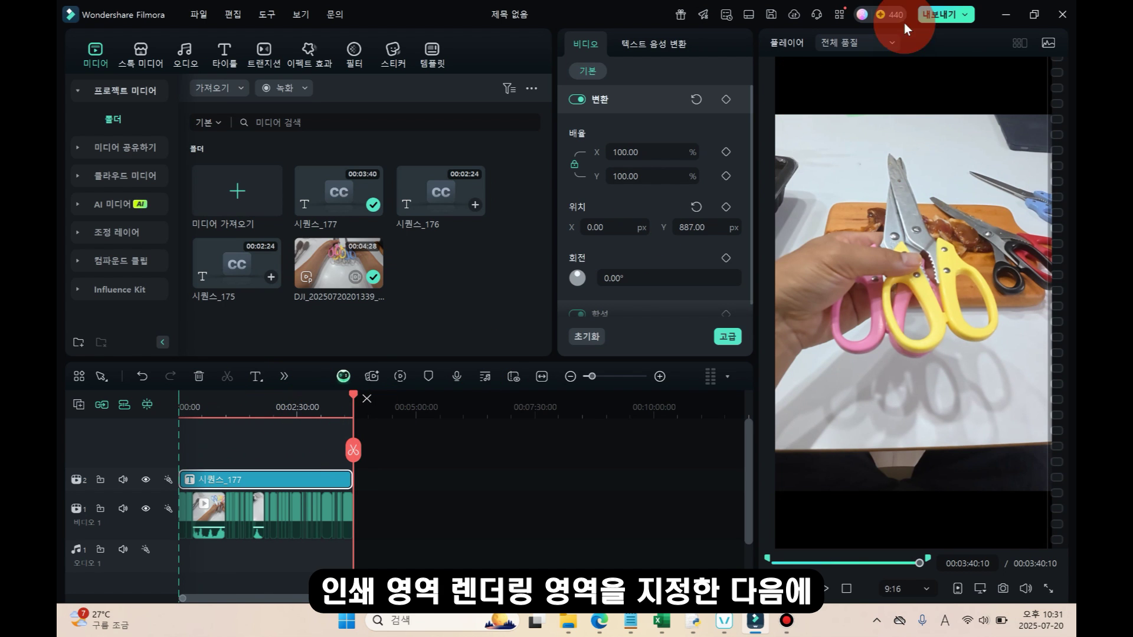
left_click(937, 14)
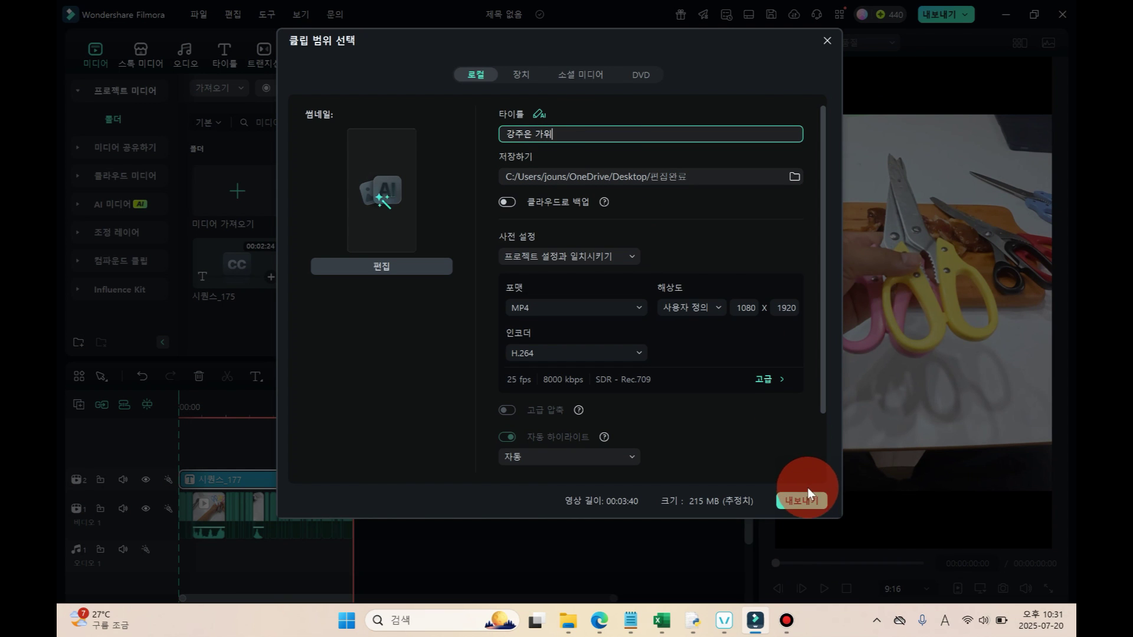
left_click(828, 44)
Delete the subtitle clip and generate untranslated Korean dynamic captions for the entire timeline sequence with automatic matching on
left_click(214, 485)
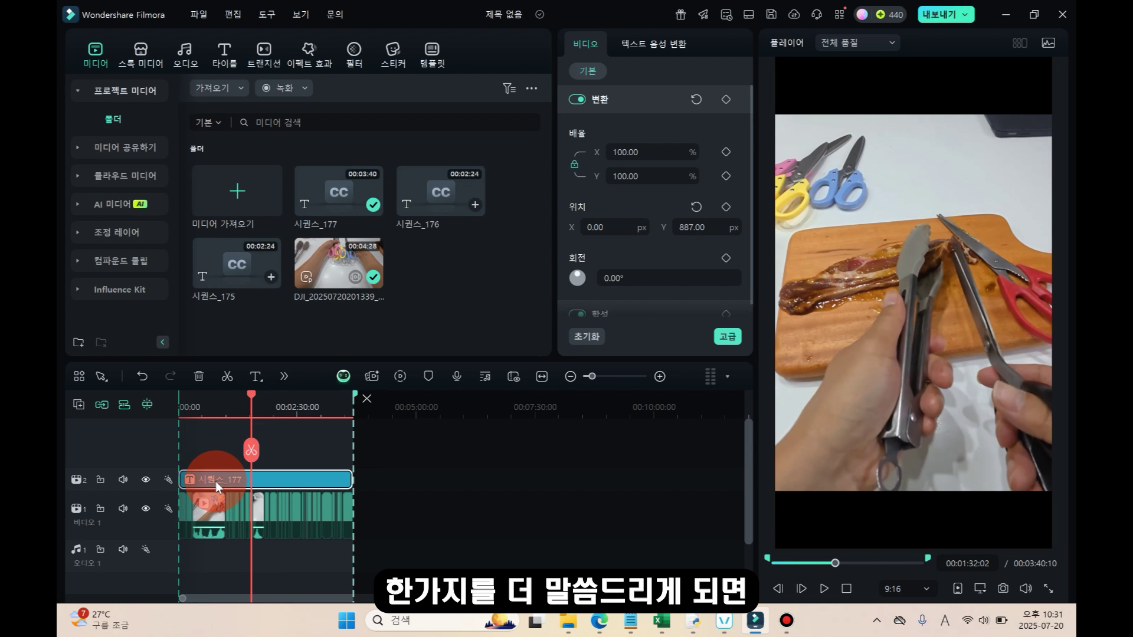
key("Delete")
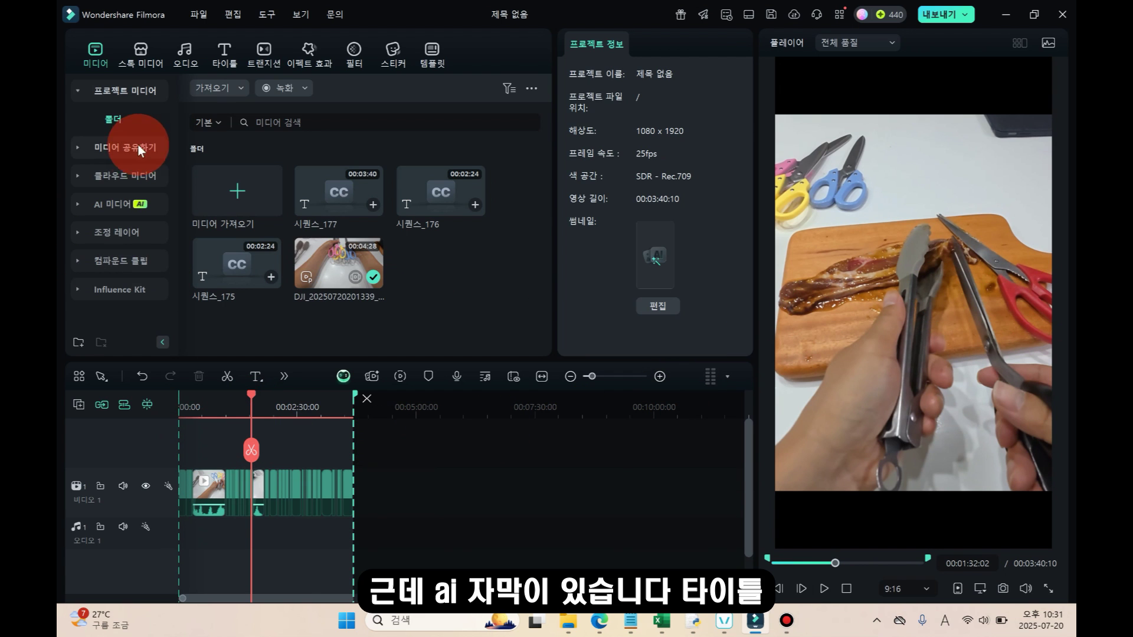
left_click(224, 62)
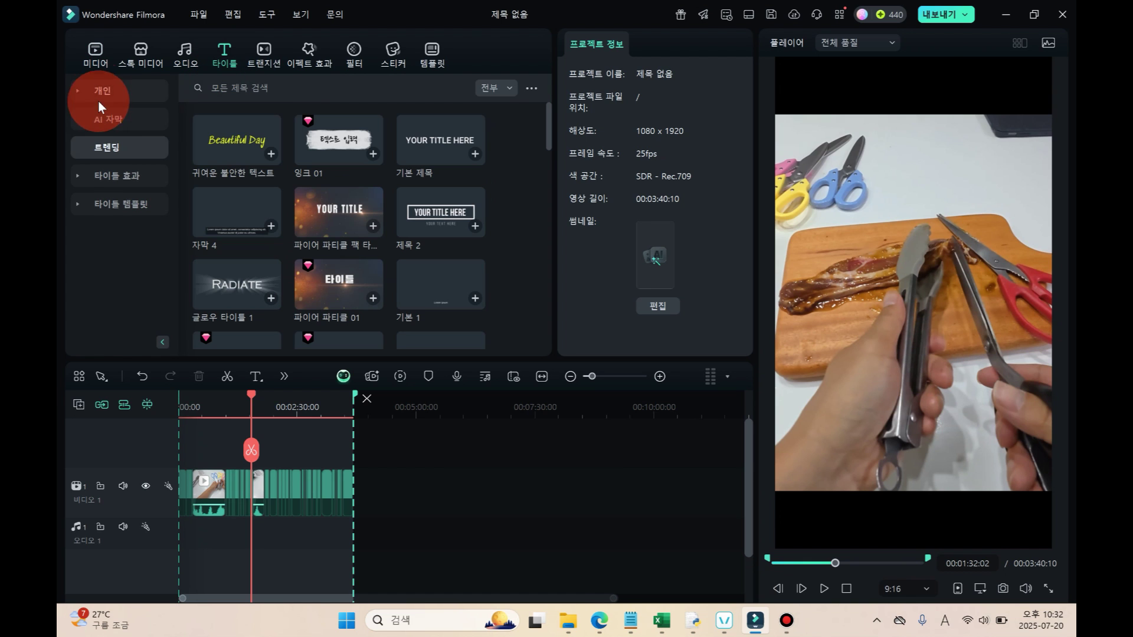
left_click(109, 120)
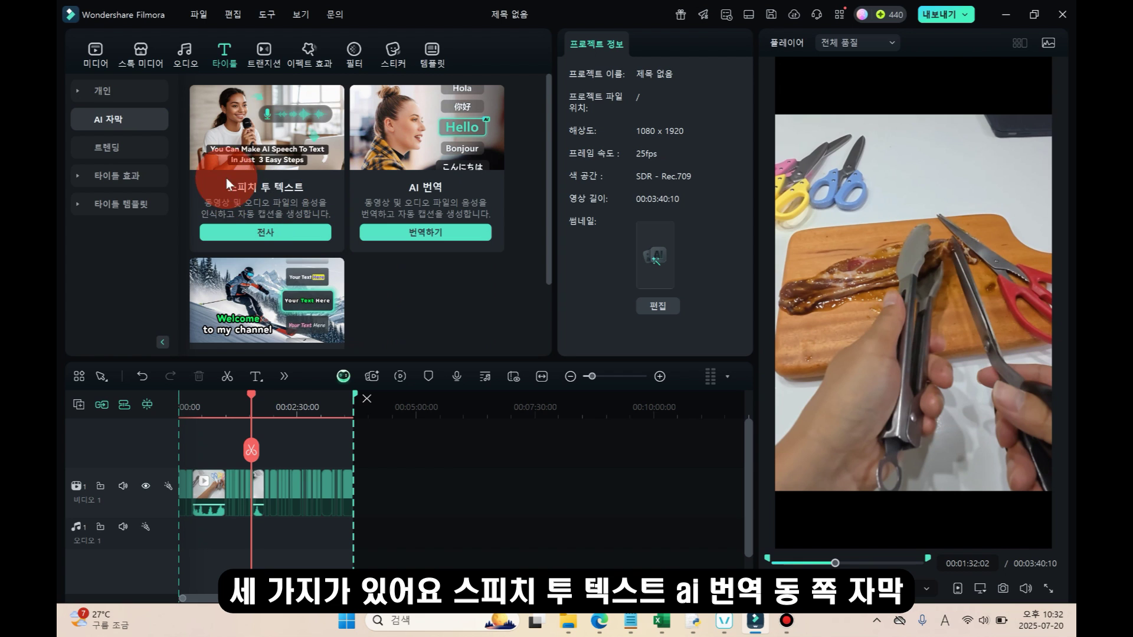
scroll(297, 224, "down", 2)
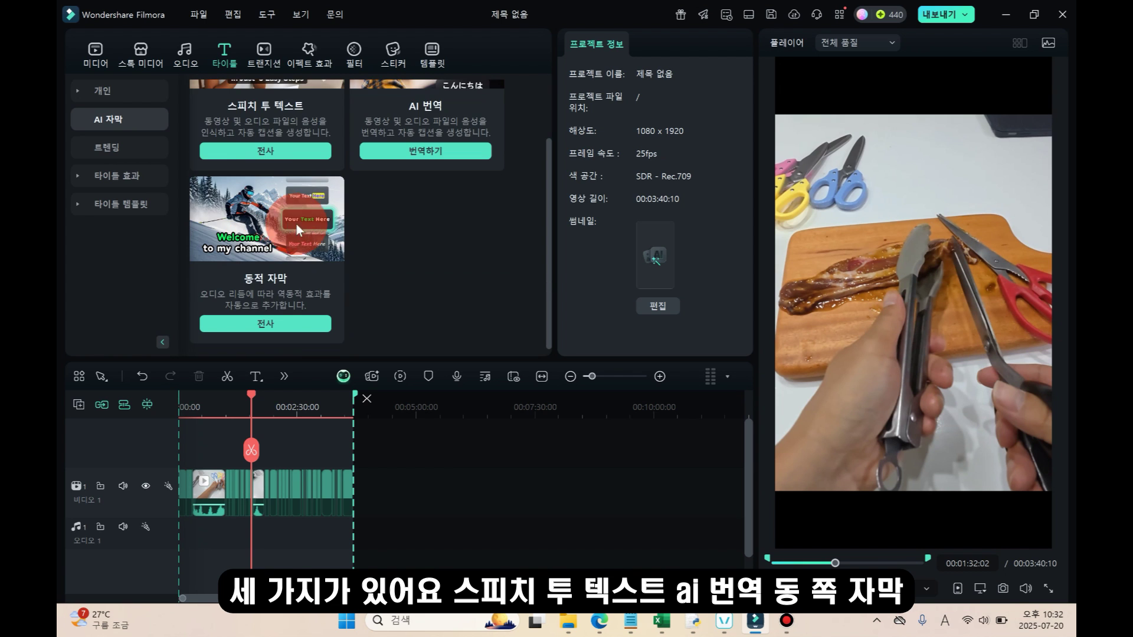
scroll(281, 236, "up", 2)
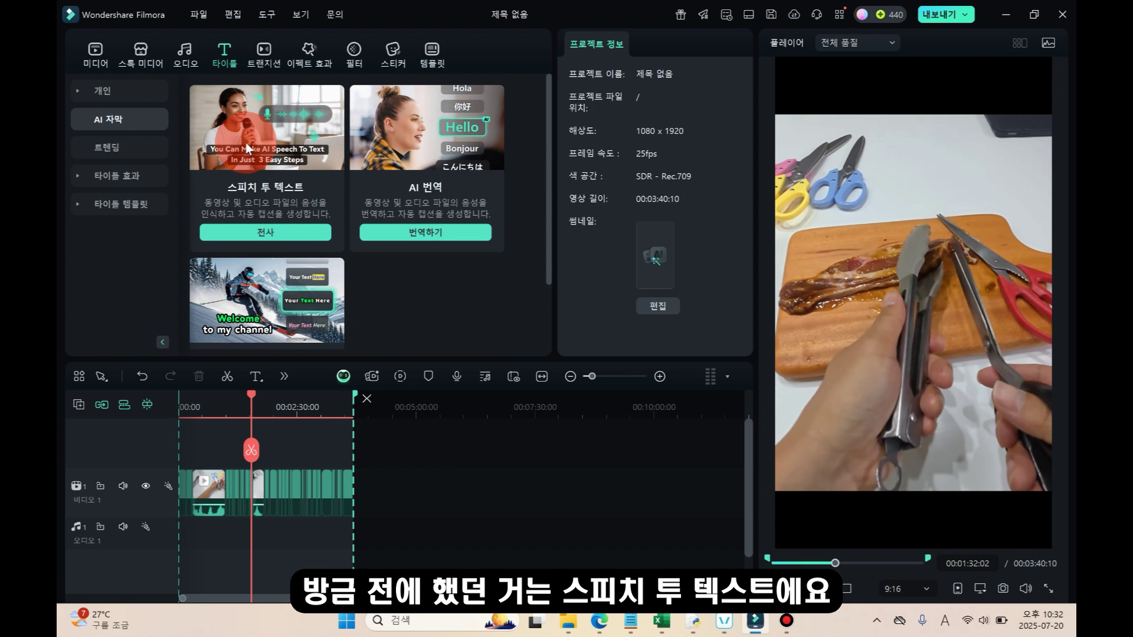
scroll(289, 201, "down", 2)
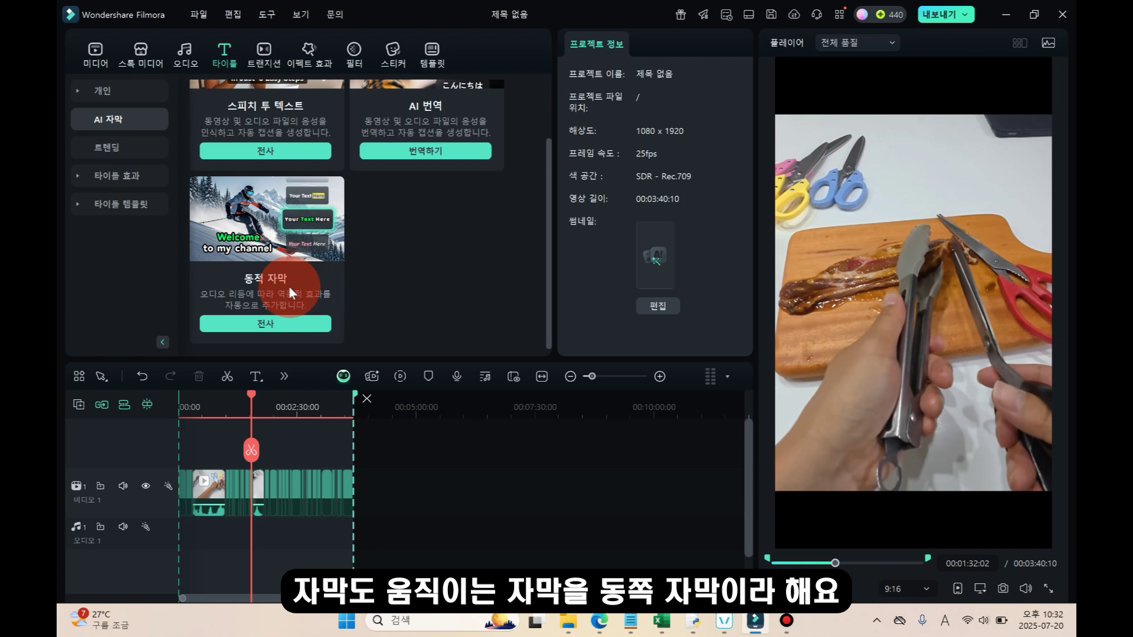
left_click(270, 322)
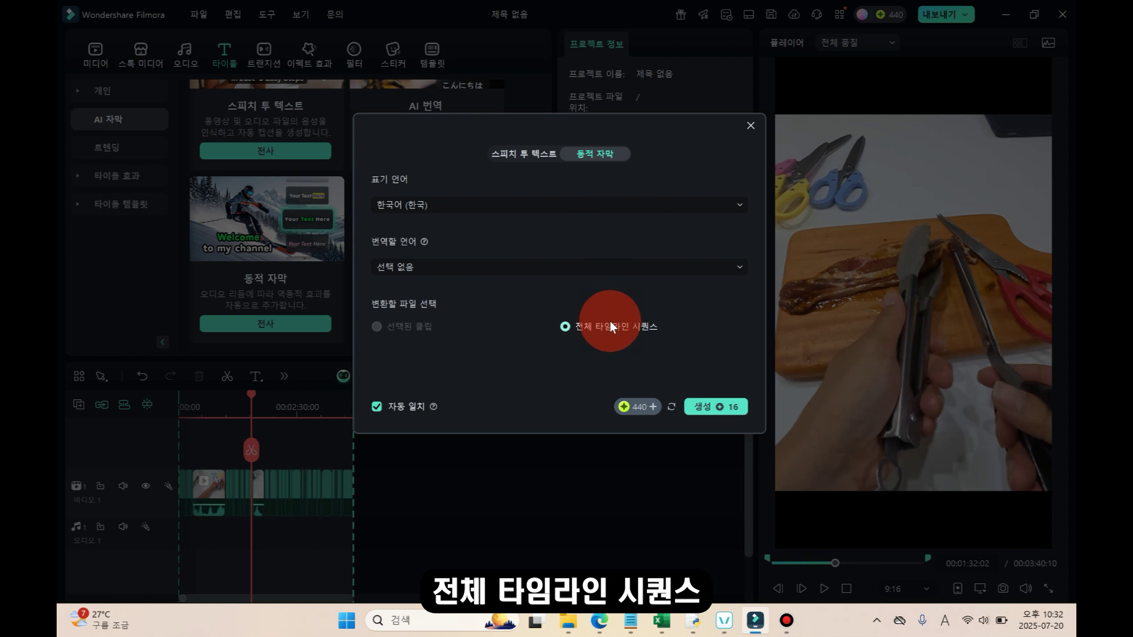
left_click(726, 407)
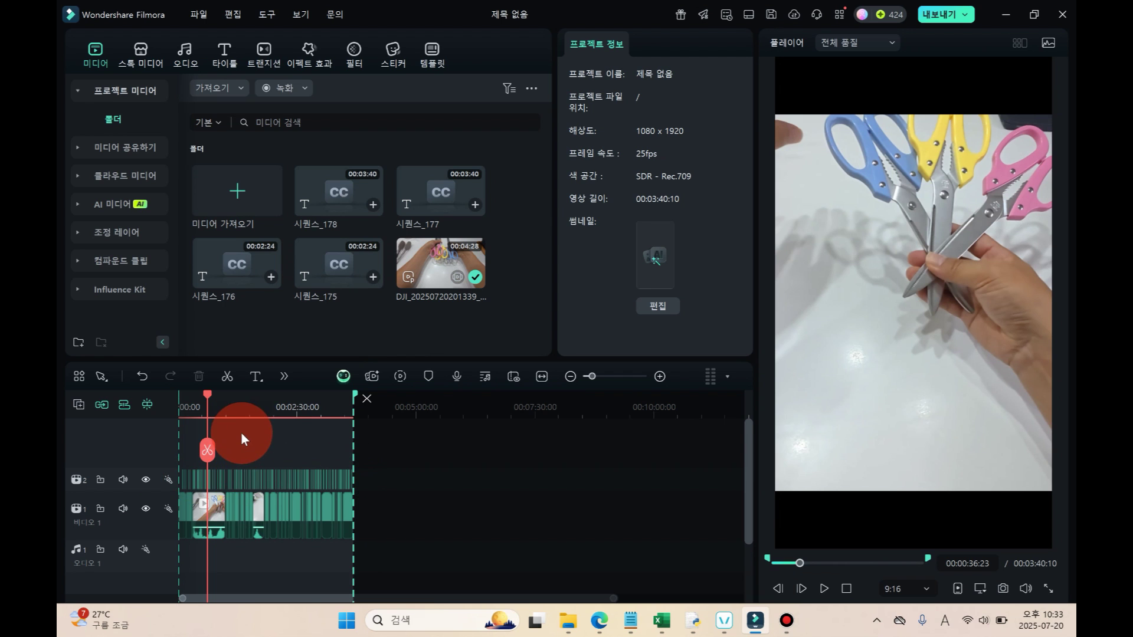
Select the dynamic caption at about 00:00:20 and give it the "This is dynamic text preset" template with cyan keywords
scroll(240, 432, "up", 3)
left_click(260, 410)
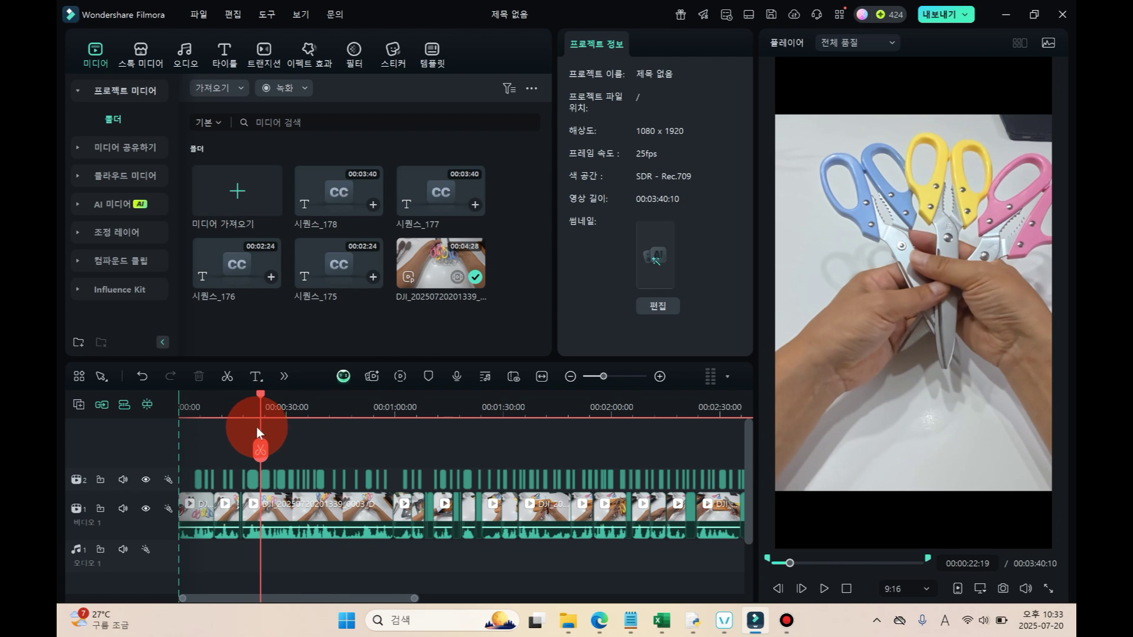
left_click(251, 477)
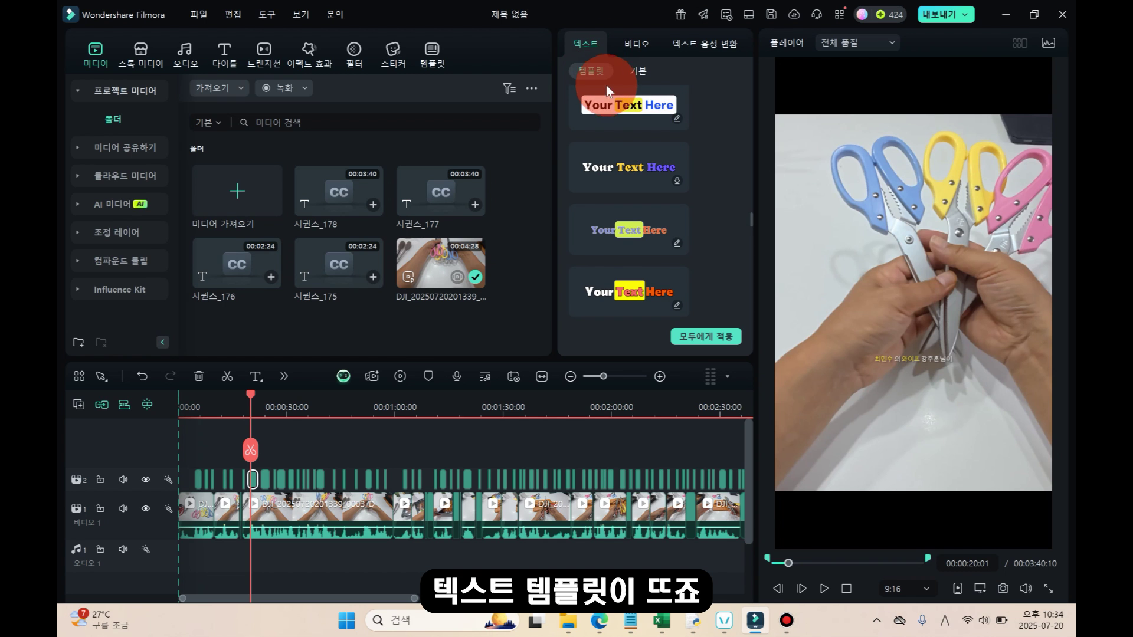
left_click(645, 211)
scroll(643, 217, "down", 5)
scroll(644, 218, "down", 8)
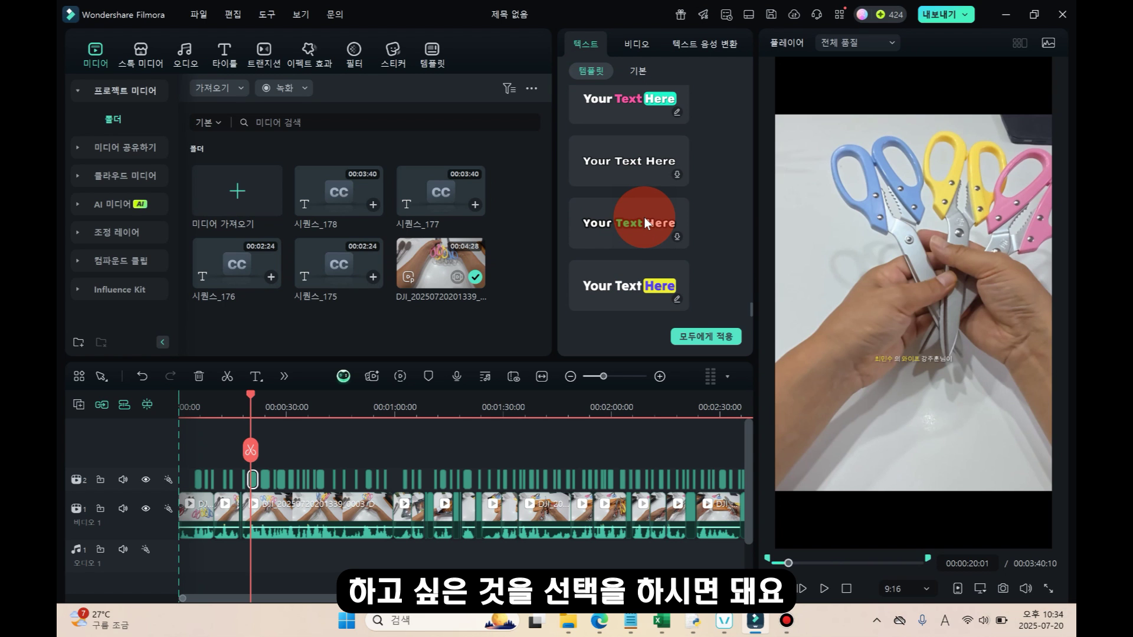
scroll(643, 217, "down", 3)
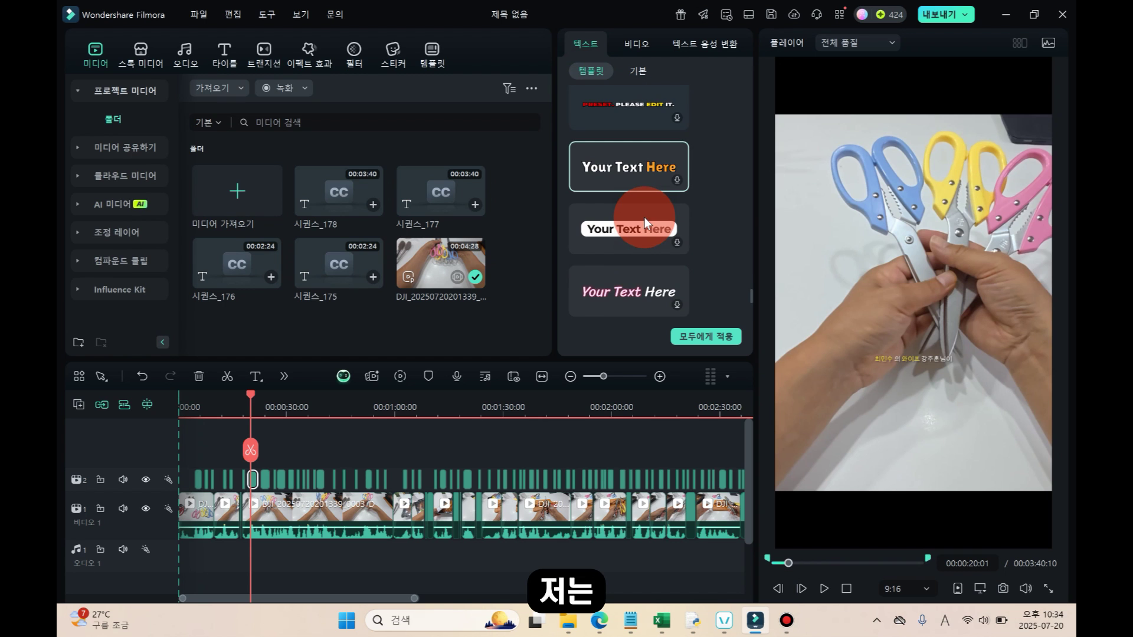
scroll(644, 214, "down", 5)
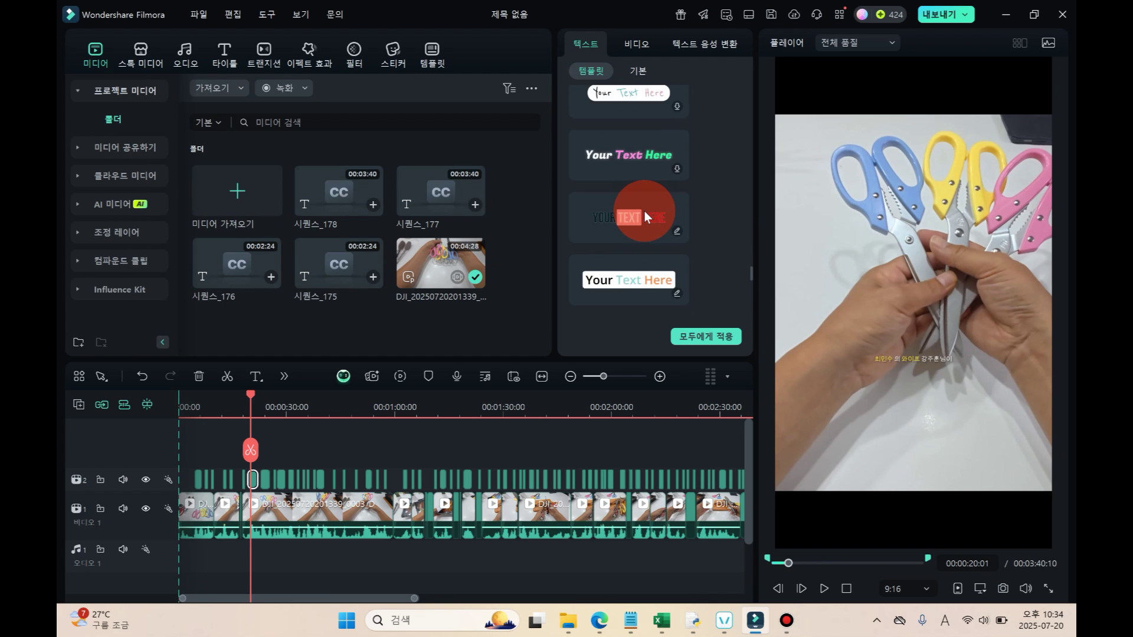
scroll(643, 210, "up", 3)
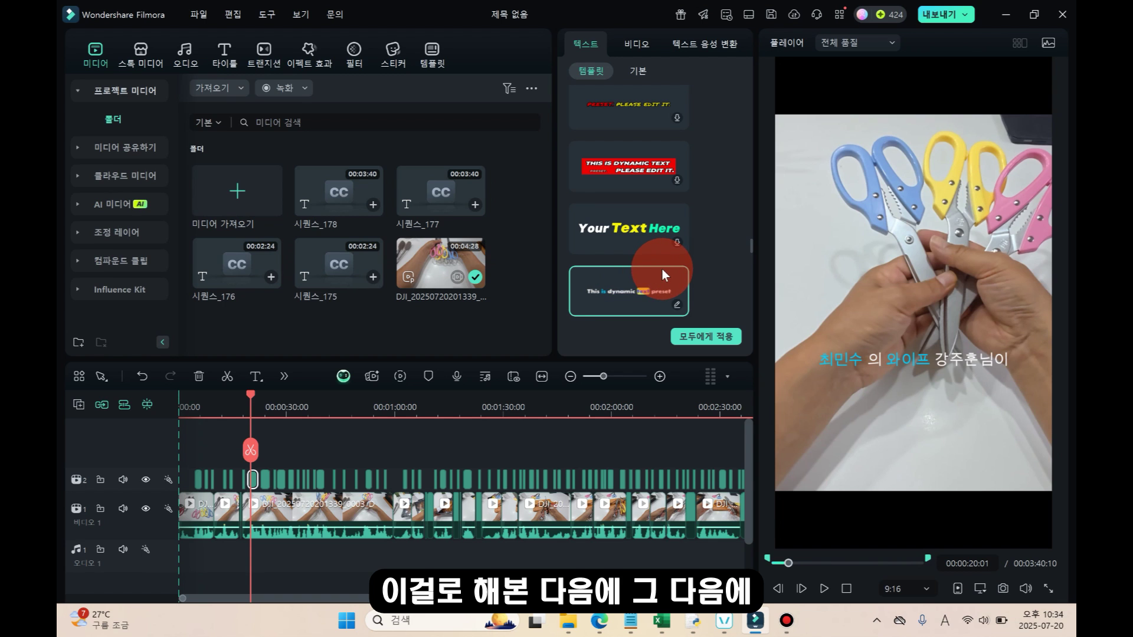
Open the chosen template's text settings and examine the base text, active word and keyword colours
left_click(677, 306)
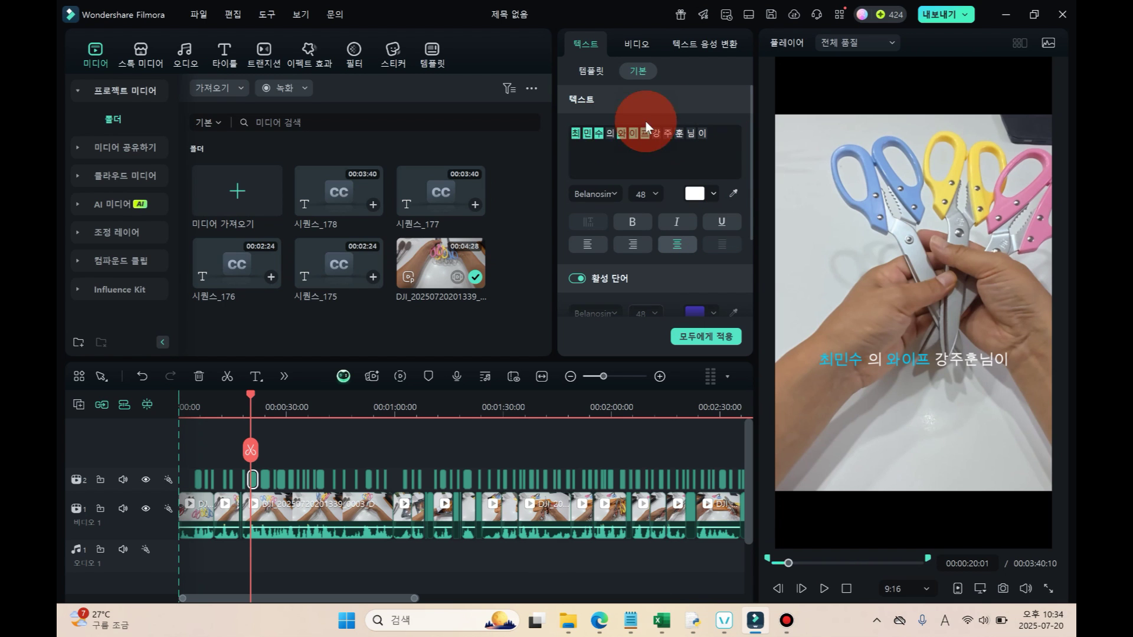
left_click(632, 165)
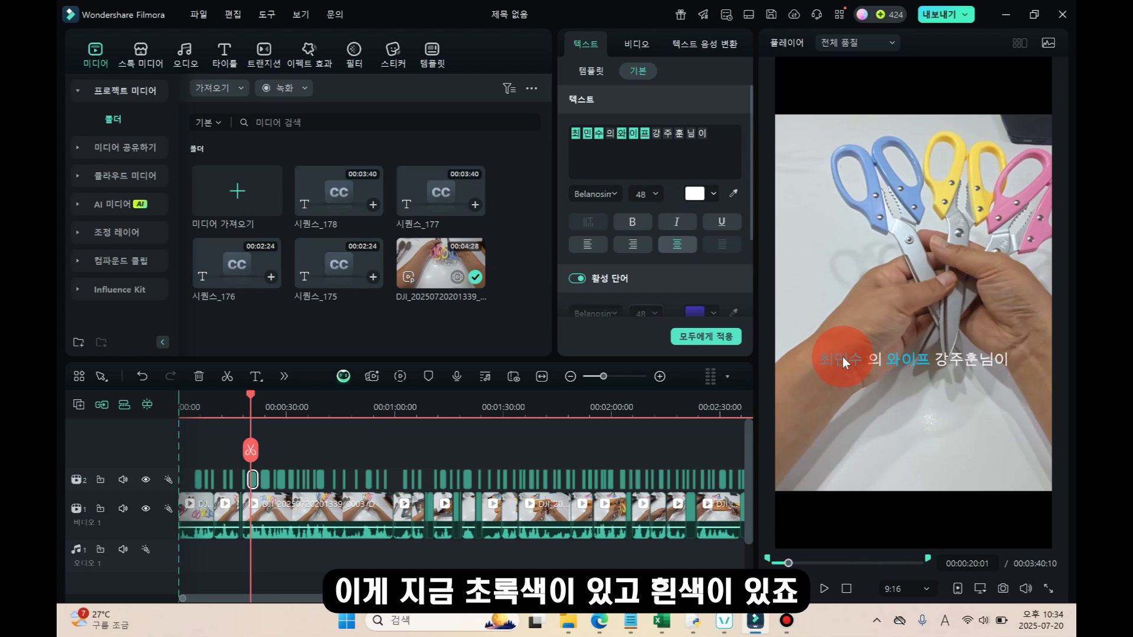
left_click(666, 244)
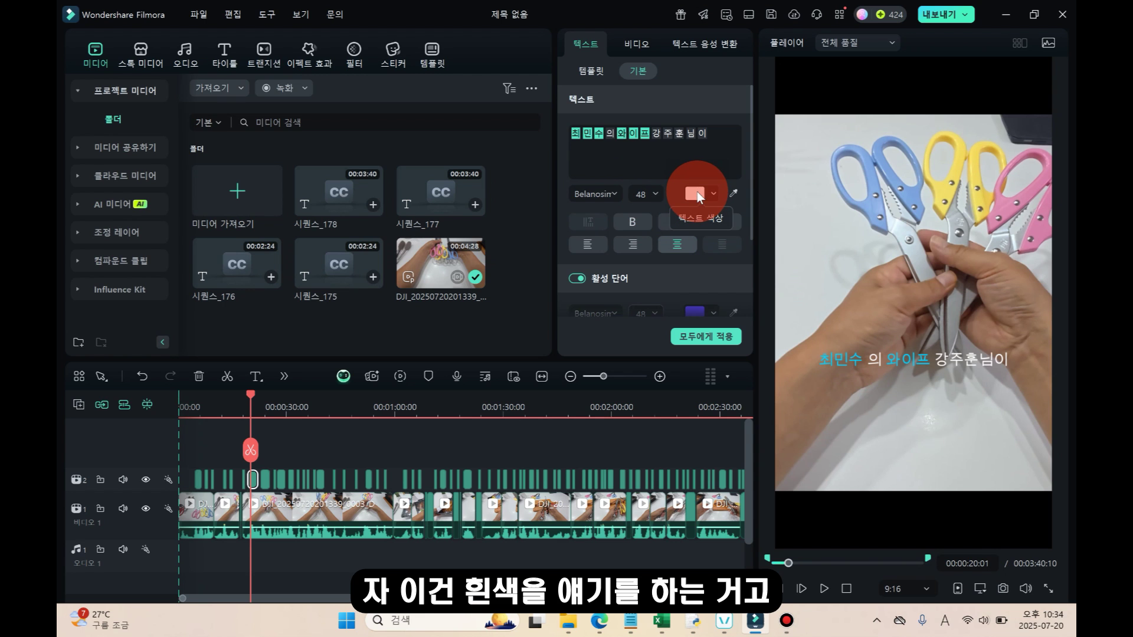
scroll(696, 198, "down", 3)
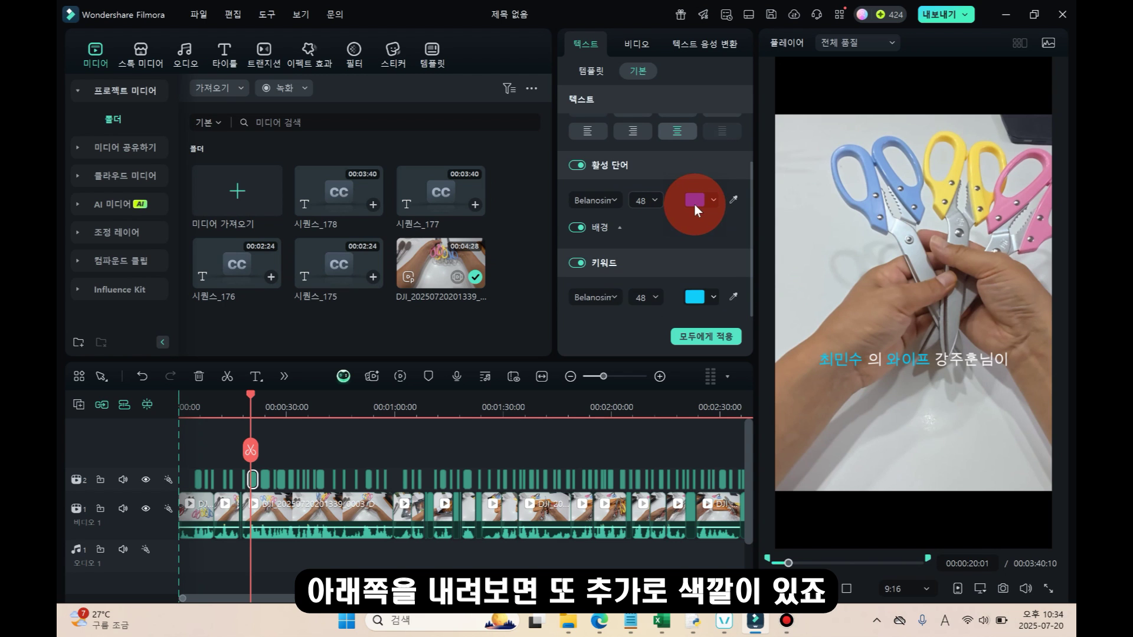
scroll(701, 279, "up", 3)
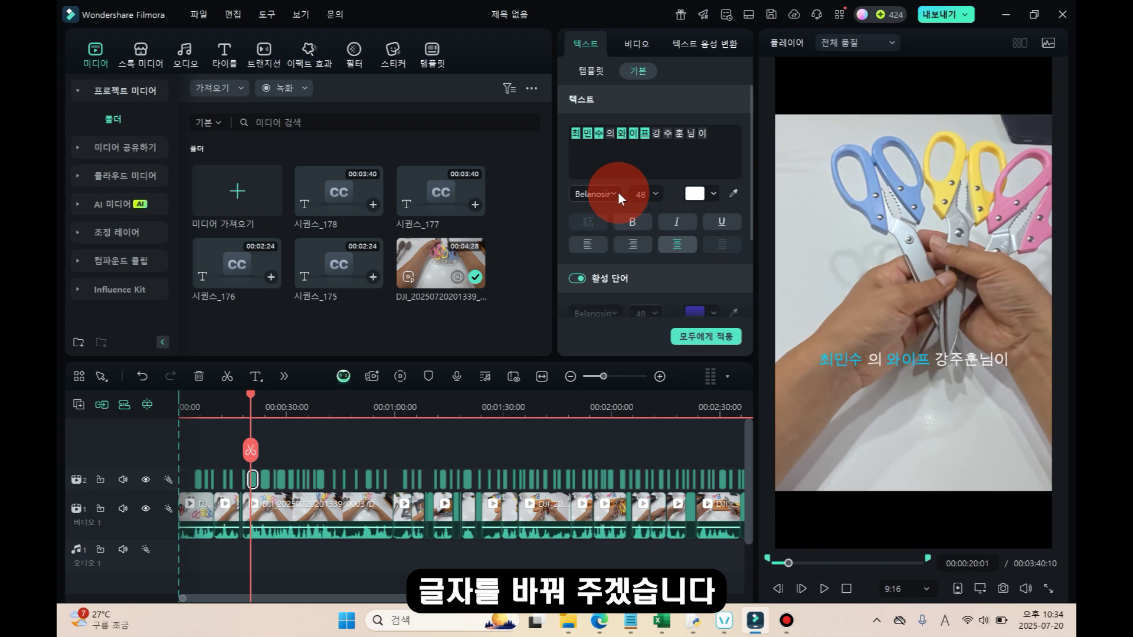
Set the base text and keyword fonts to G마켓 산스 TTF Bold and apply the style to all dynamic captions
left_click(619, 193)
left_click(808, 218)
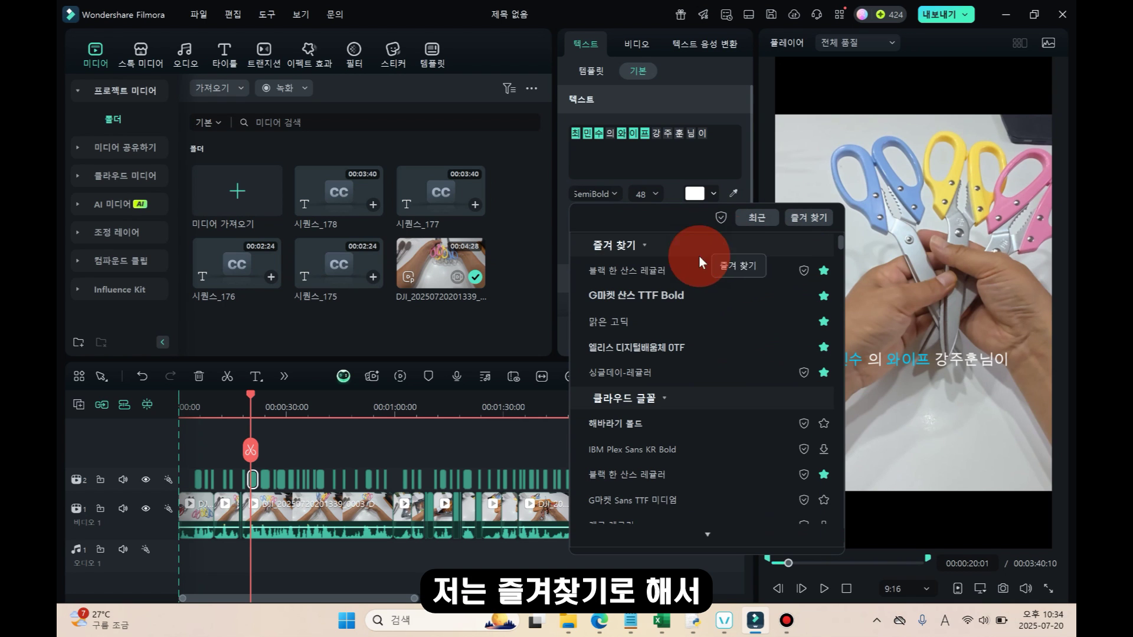
left_click(639, 294)
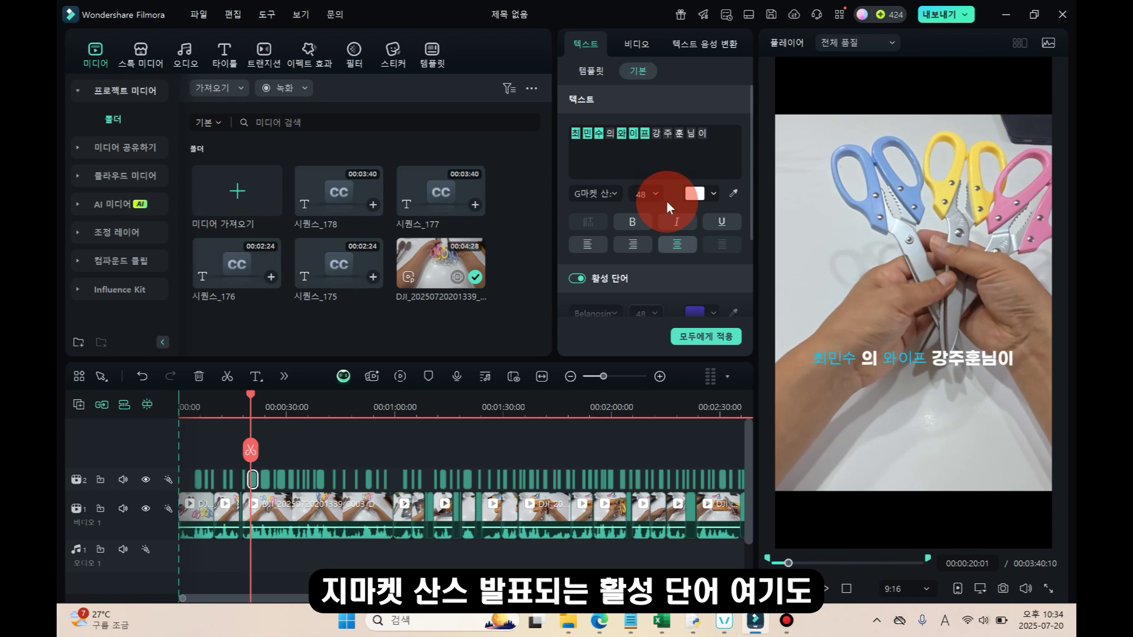
scroll(625, 218, "down", 2)
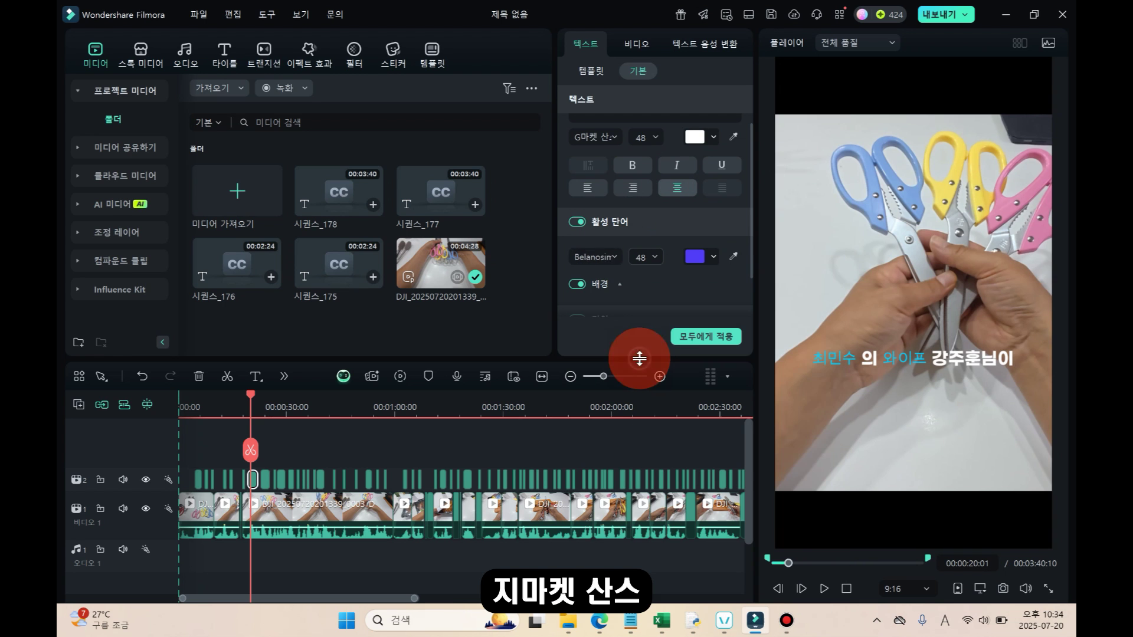
scroll(665, 252, "down", 7)
left_click(614, 297)
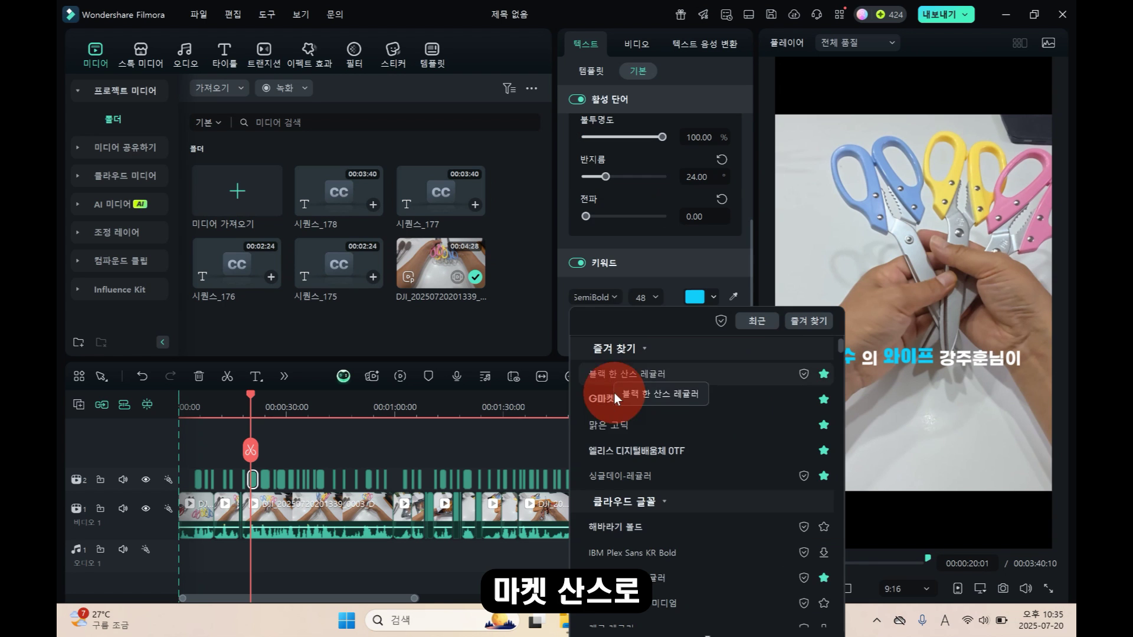
left_click(642, 403)
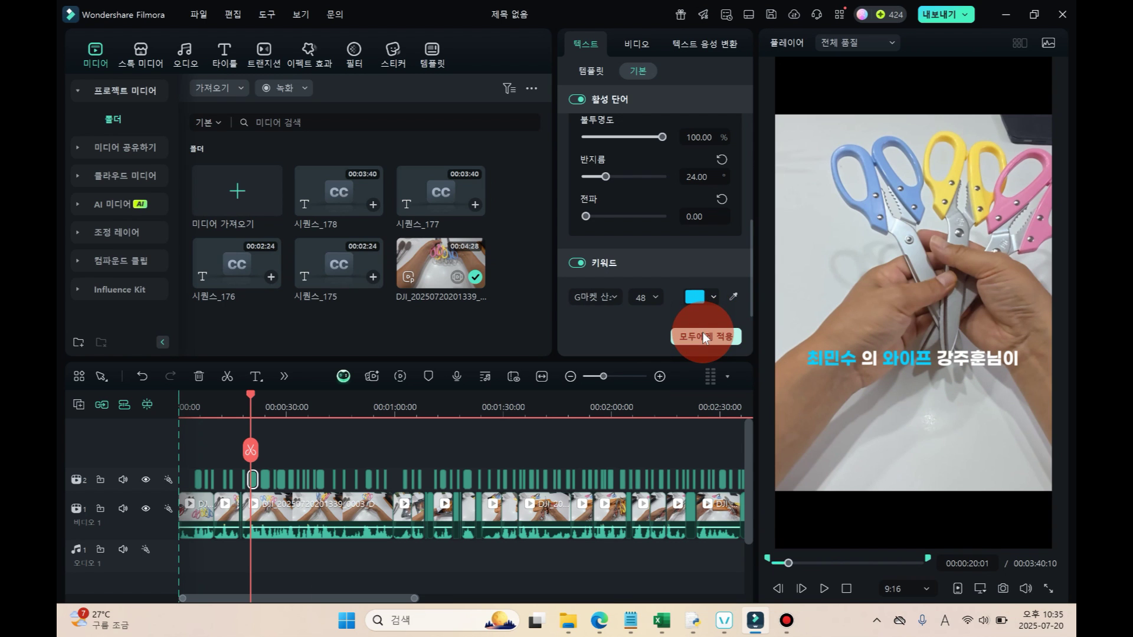
left_click(720, 341)
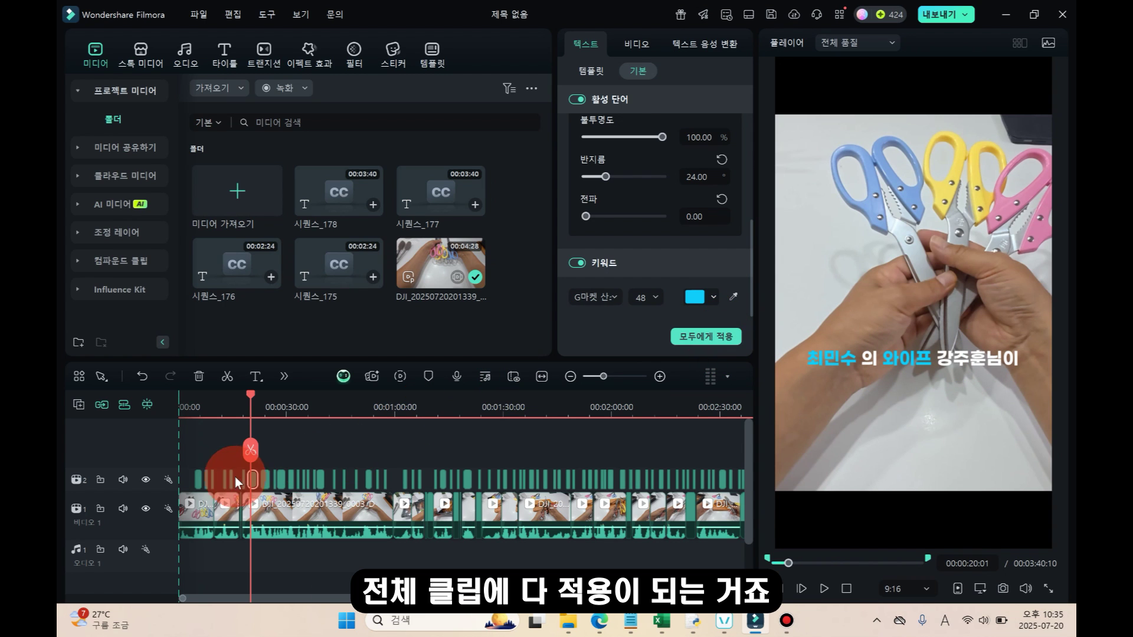
Play the video from about 00:00:20 and check the caption styling up to about 00:00:39
left_click(248, 404)
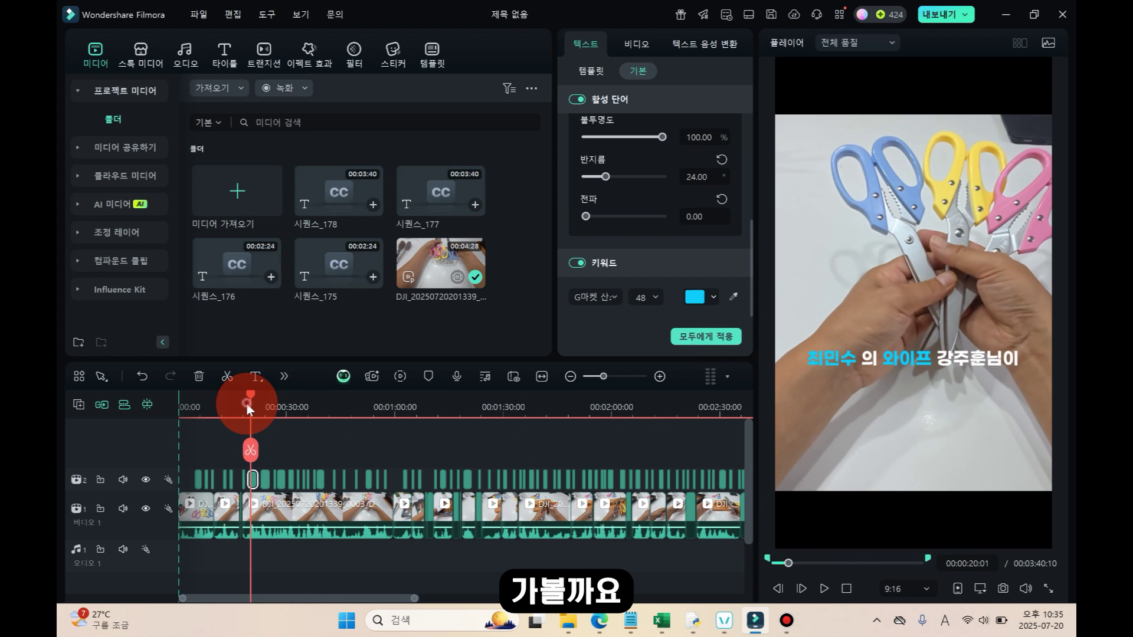
key("space")
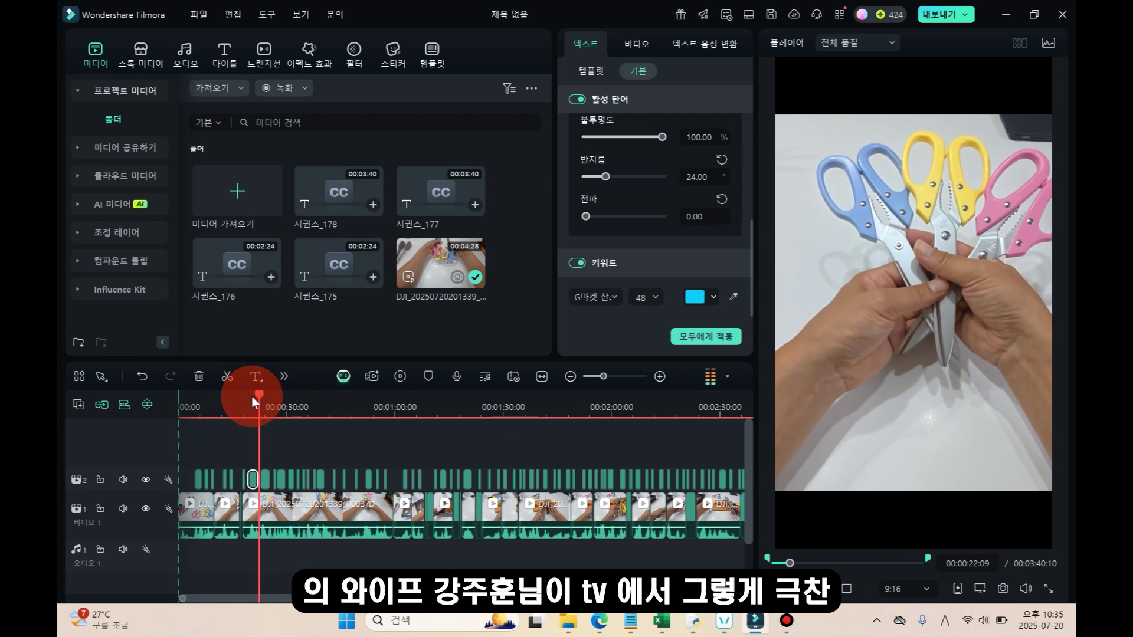
left_click(948, 364)
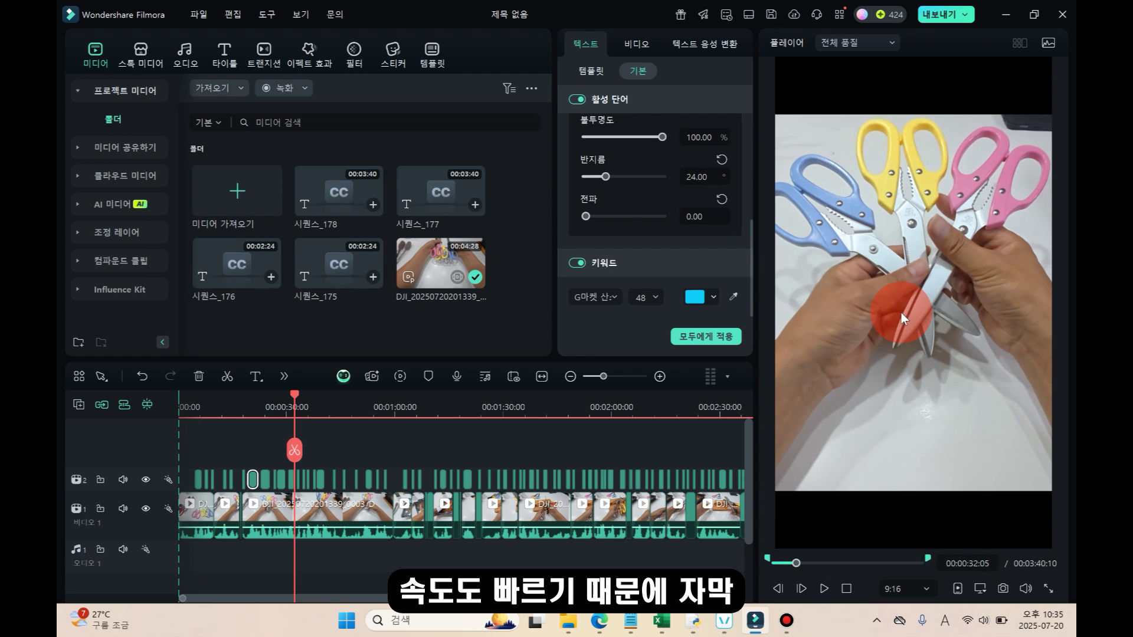
left_click(319, 406)
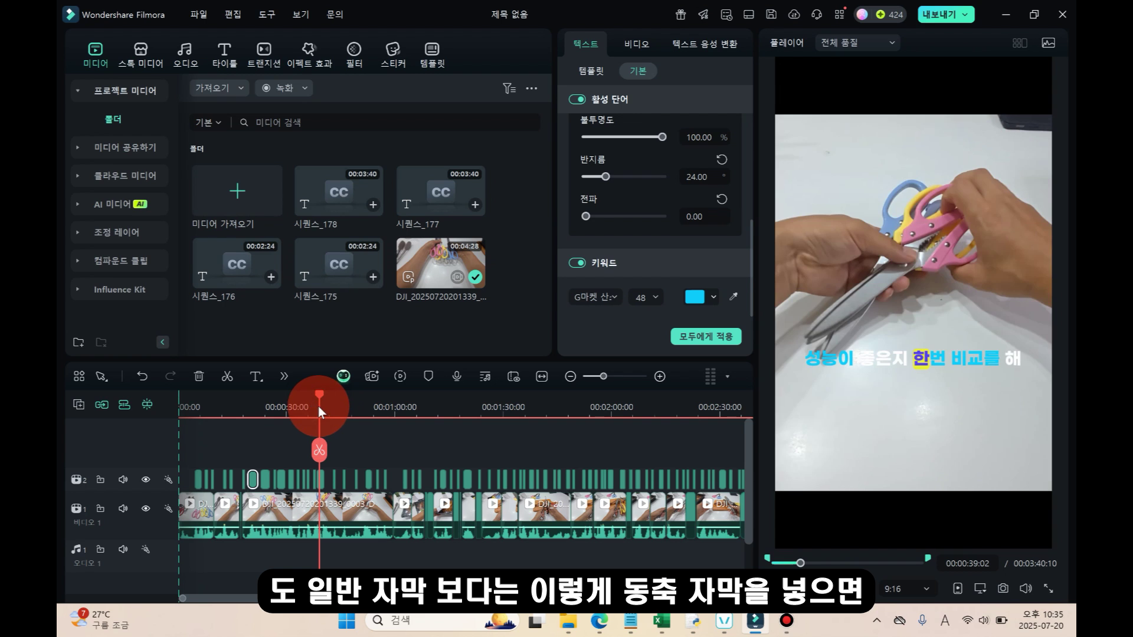
left_click(932, 372)
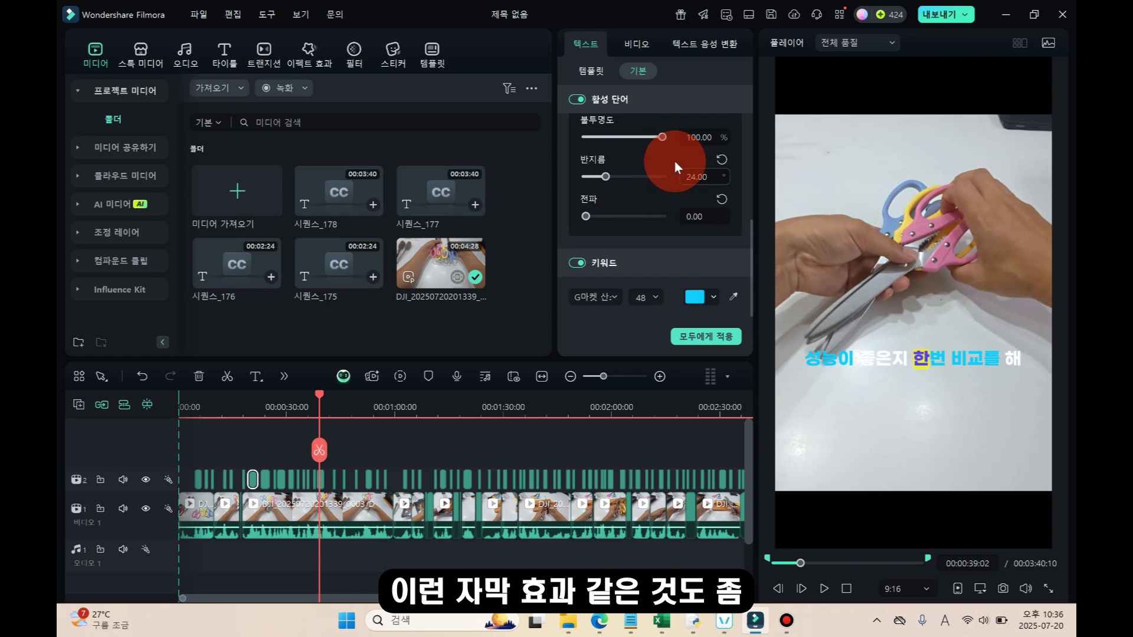
Give the selected dynamic caption the template with a white background, black active word and green keywords
left_click(598, 73)
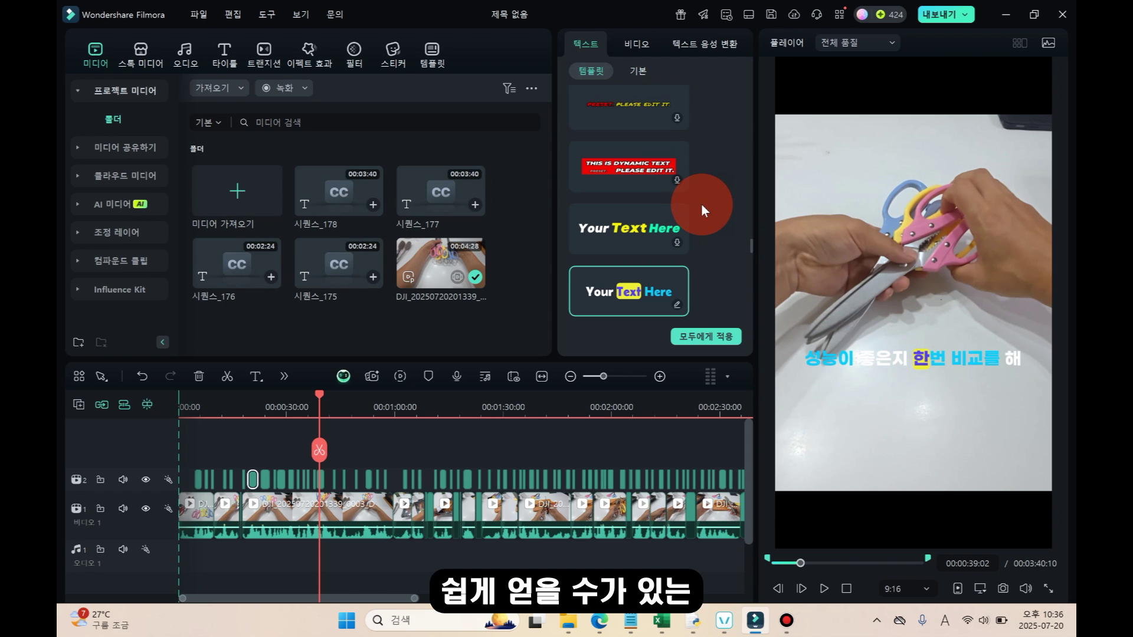
scroll(628, 280, "down", 5)
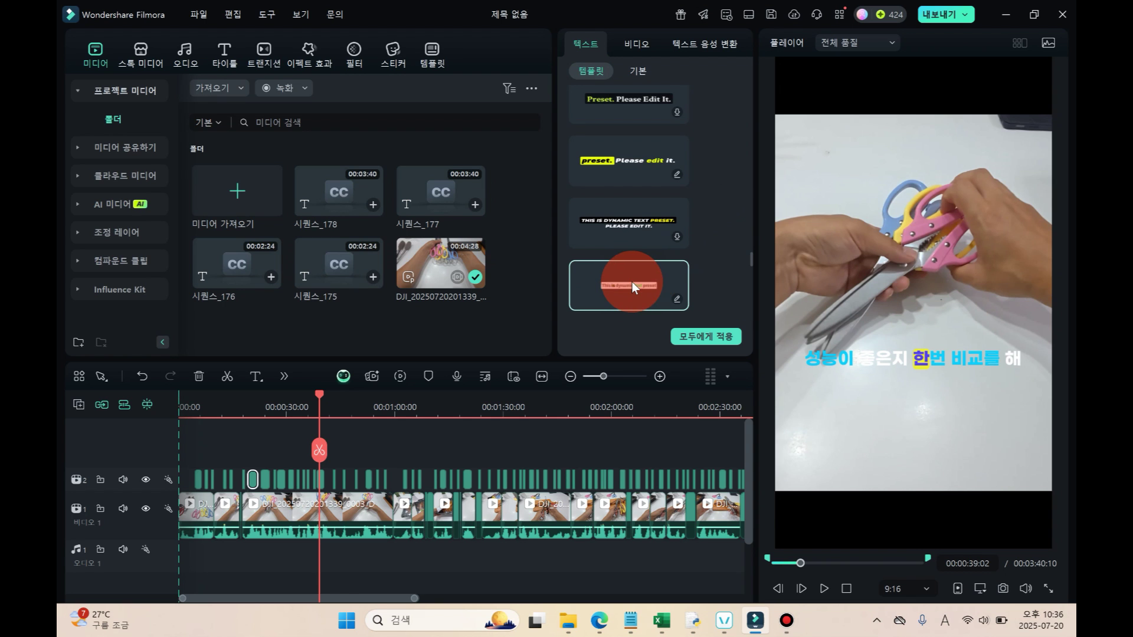
left_click(633, 286)
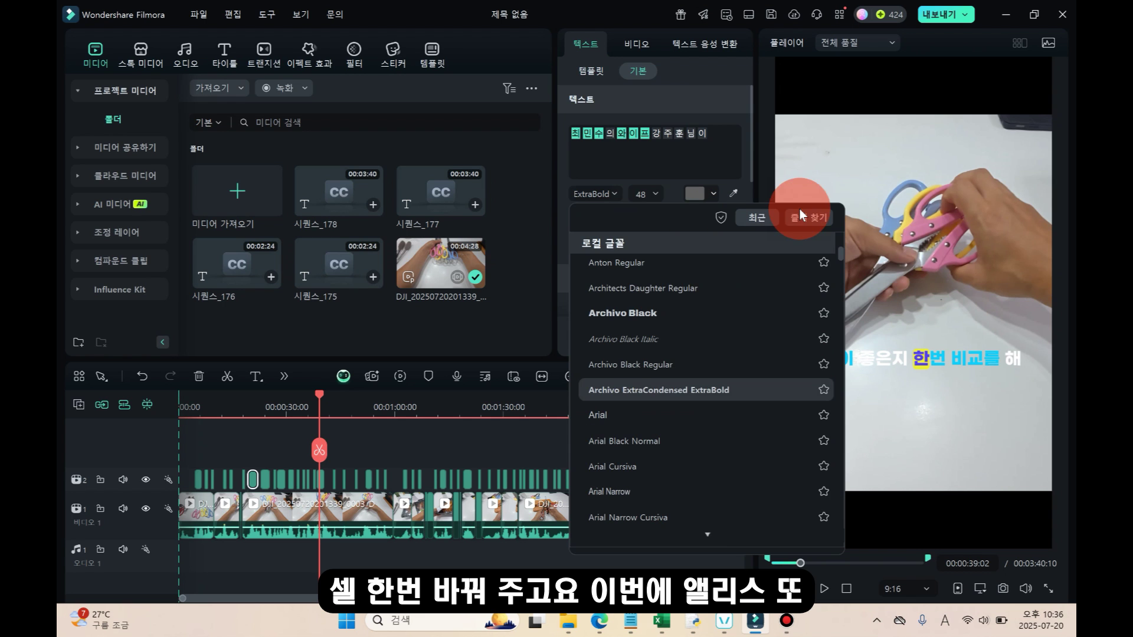
Set the base text, active word and keyword fonts to 엘리스 디지털배움체 OTF, apply the style to all captions and play them back
left_click(799, 218)
left_click(642, 352)
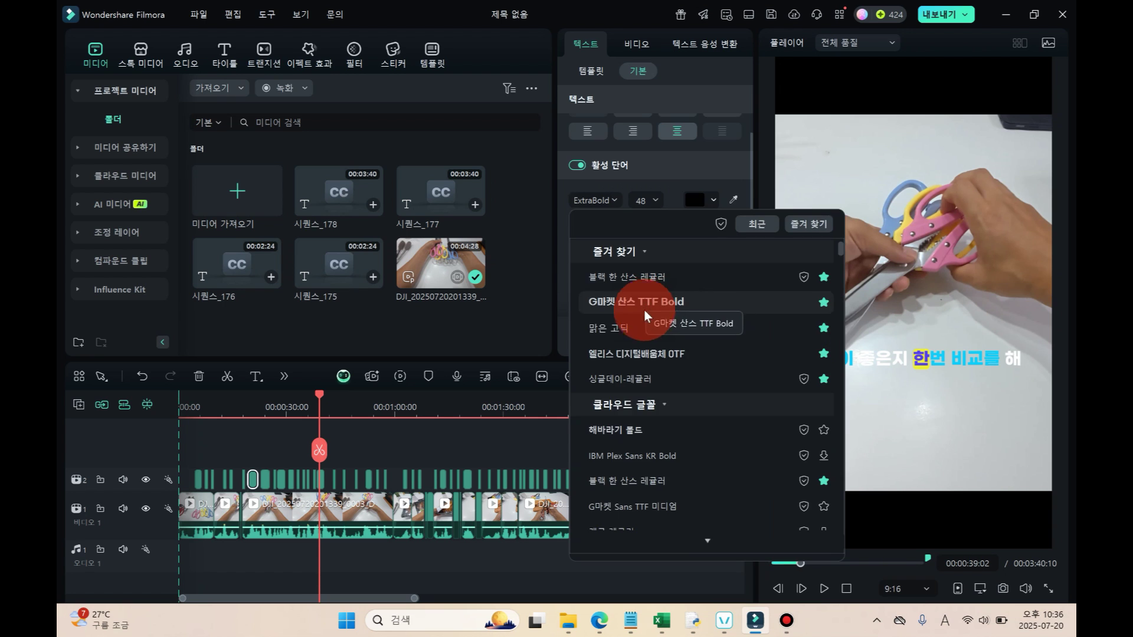
left_click(650, 350)
left_click(669, 236)
left_click(807, 321)
left_click(646, 449)
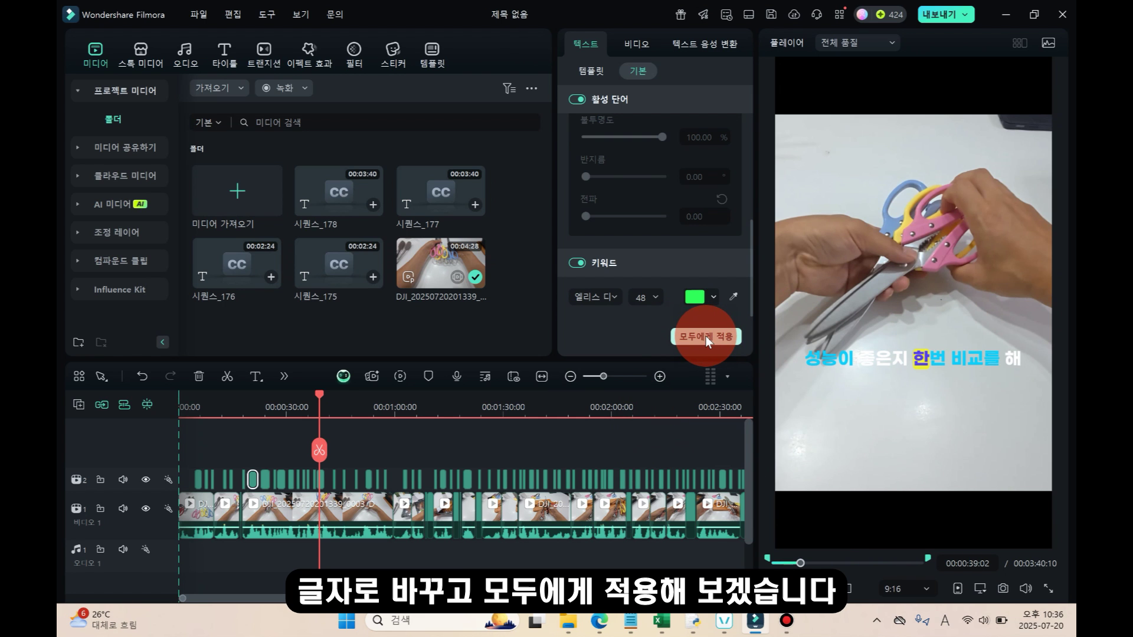
left_click(706, 335)
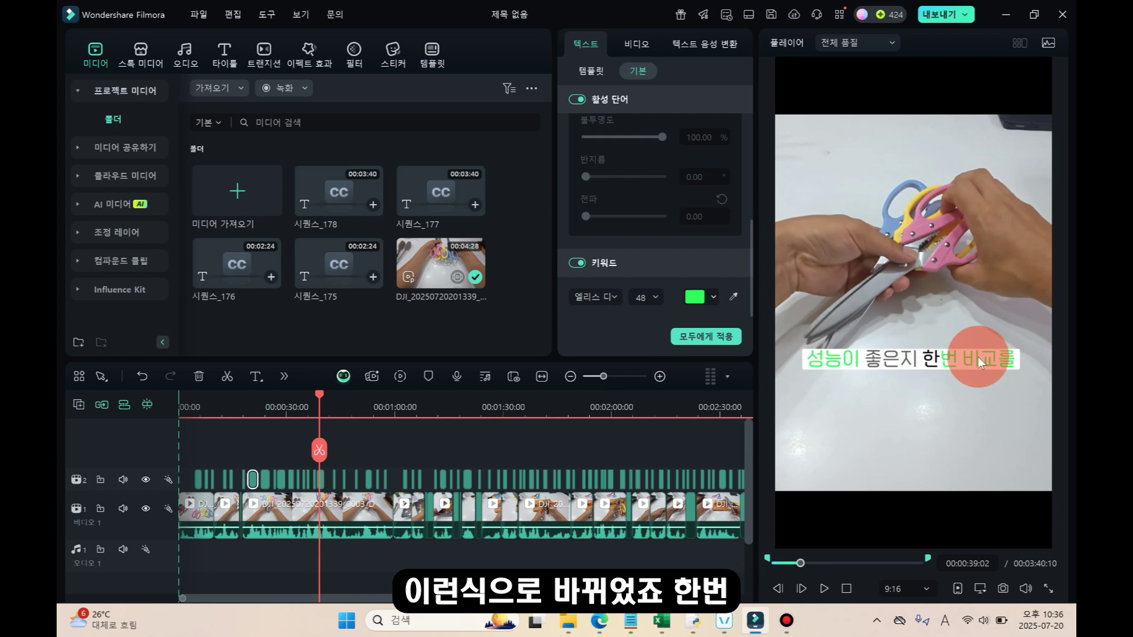
key("space")
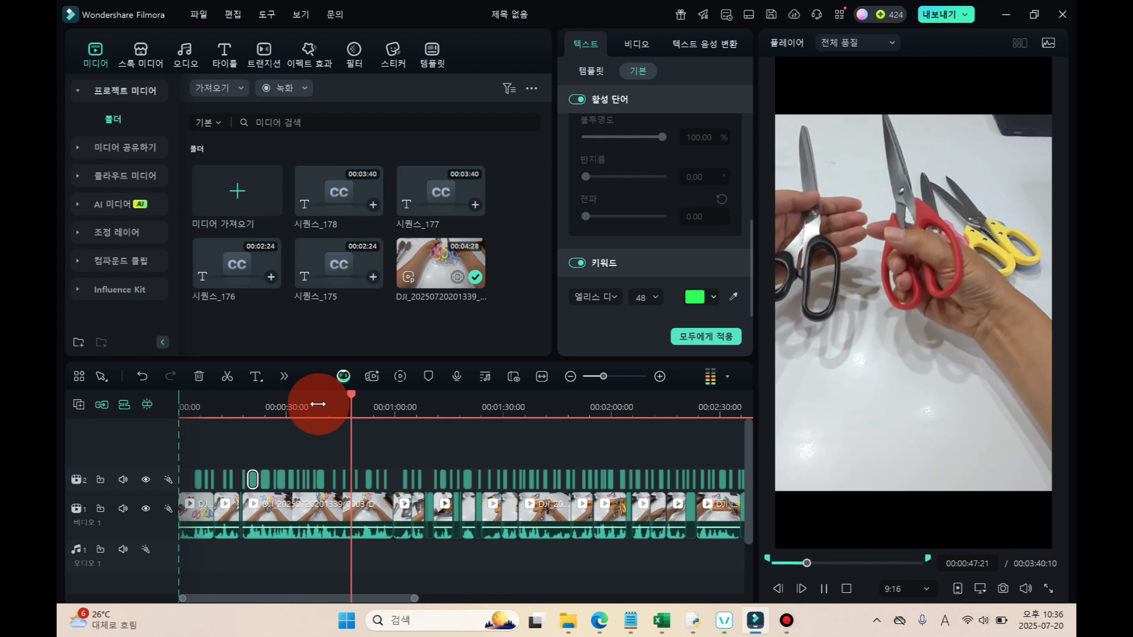
key("space")
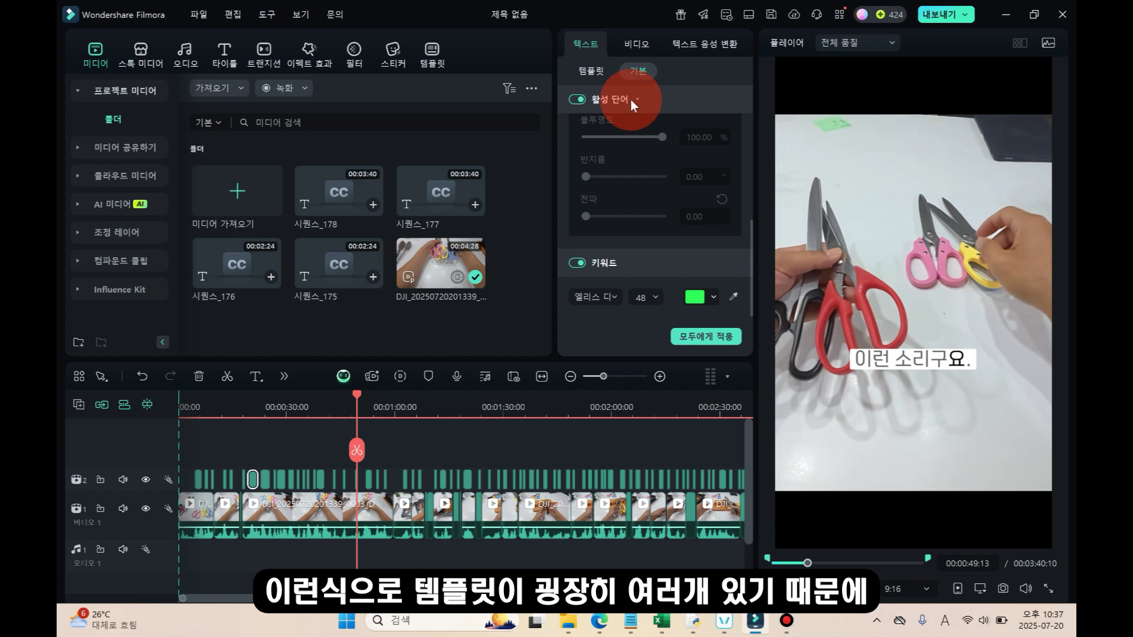
Browse more dynamic caption templates and choose the "PRESET. PLEASE EDIT IT." one with red and yellow words for the selected caption
left_click(598, 74)
scroll(650, 178, "down", 3)
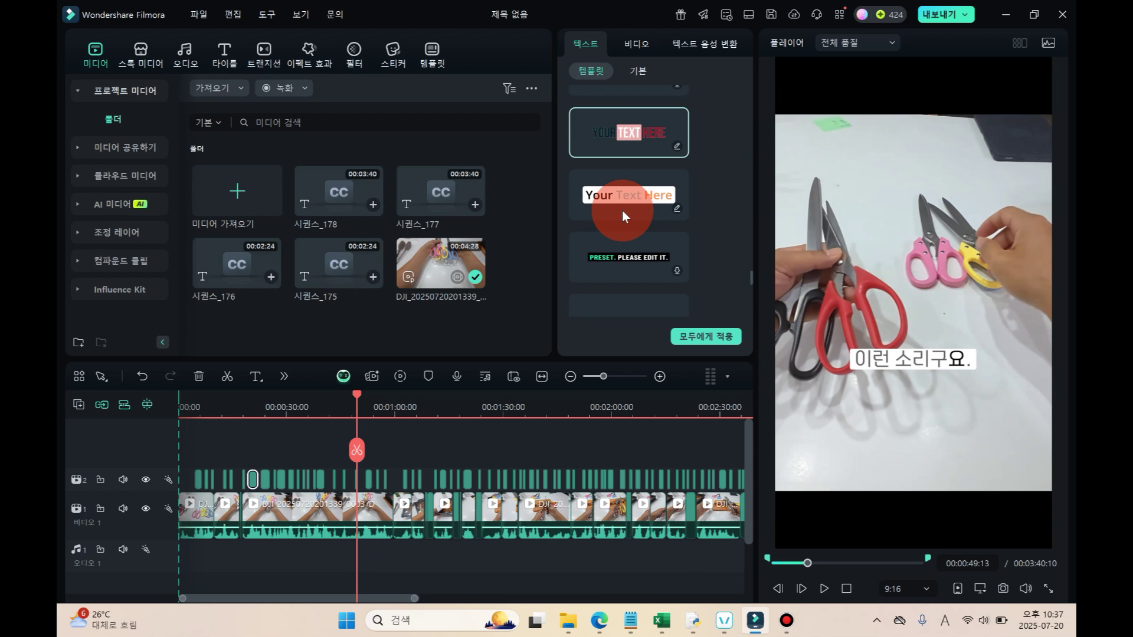
scroll(622, 211, "down", 2)
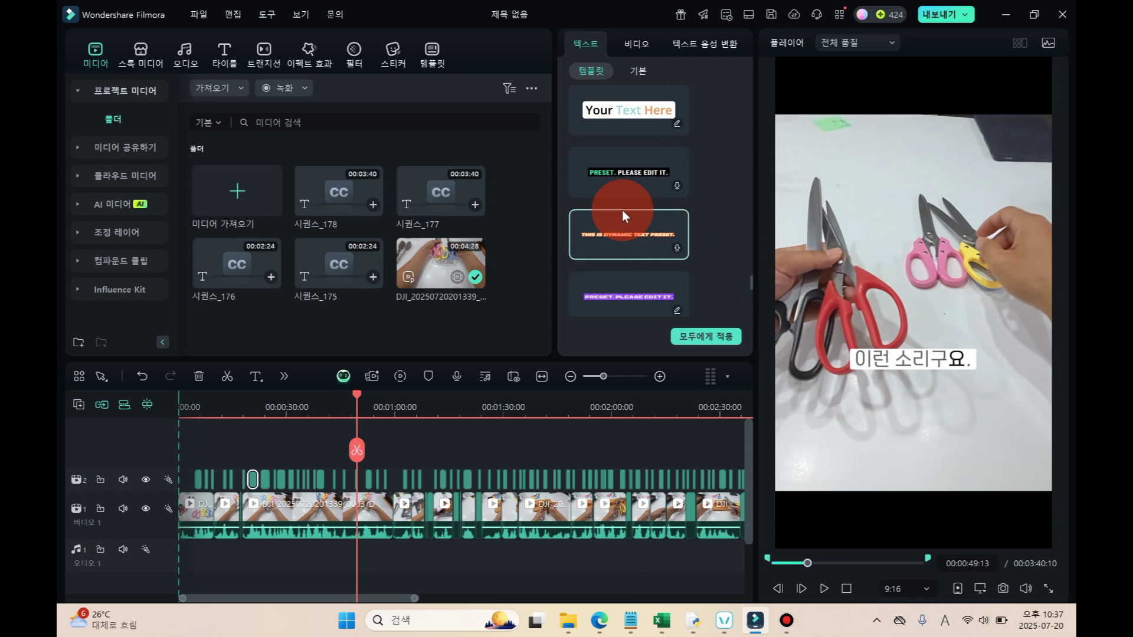
scroll(621, 260, "down", 2)
left_click(619, 269)
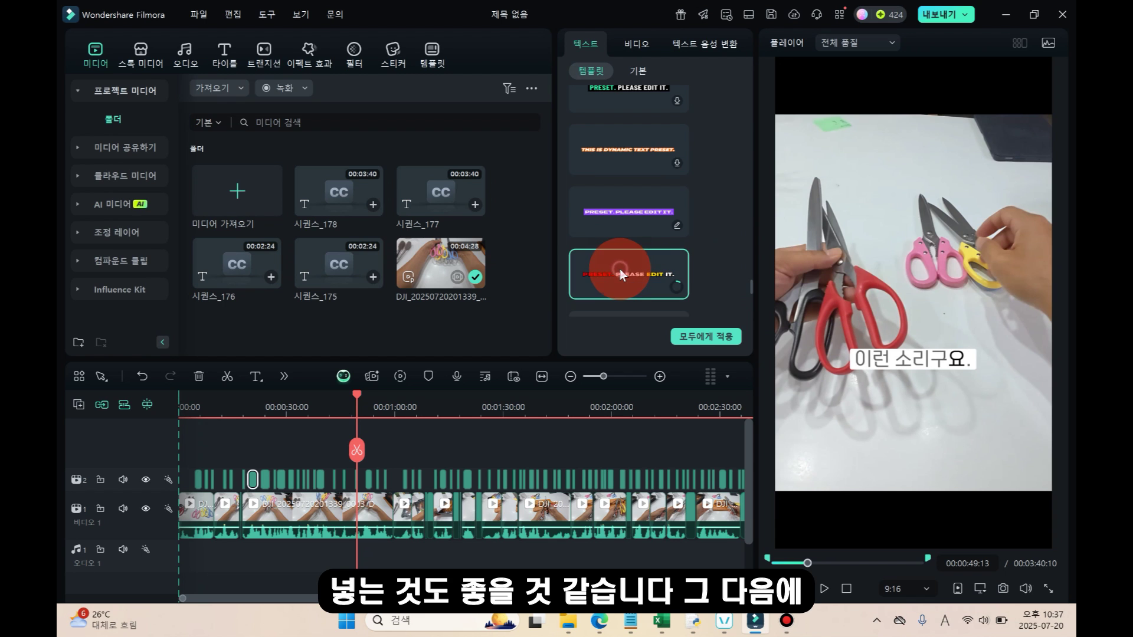
scroll(468, 417, "down", 3)
View the export settings for the finished video and close them without exporting
left_click(334, 440)
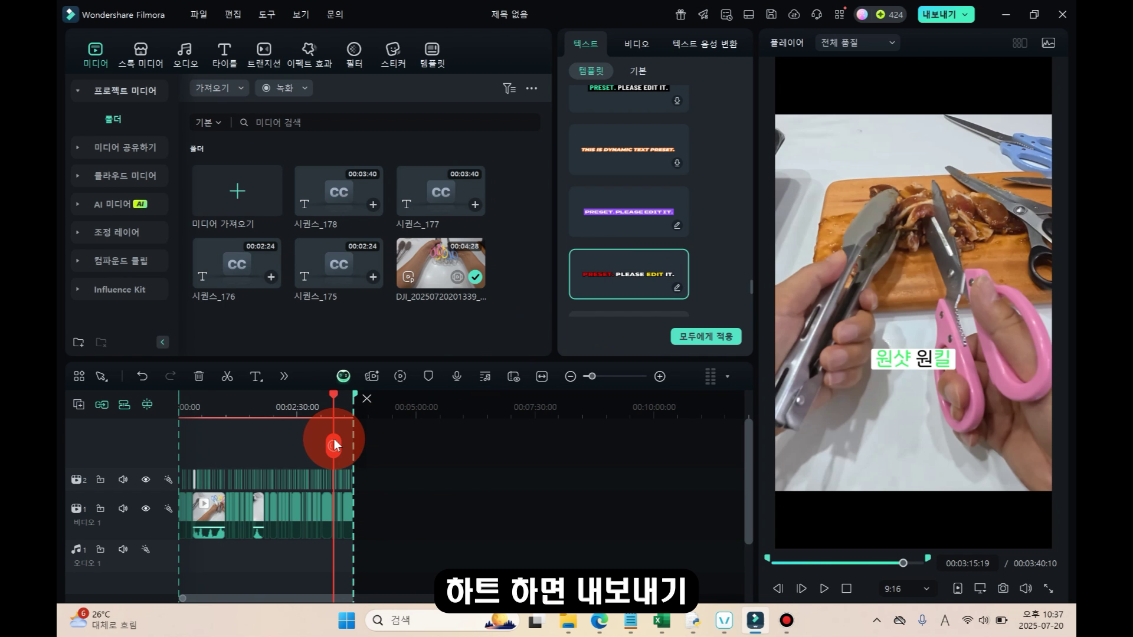
left_click(948, 14)
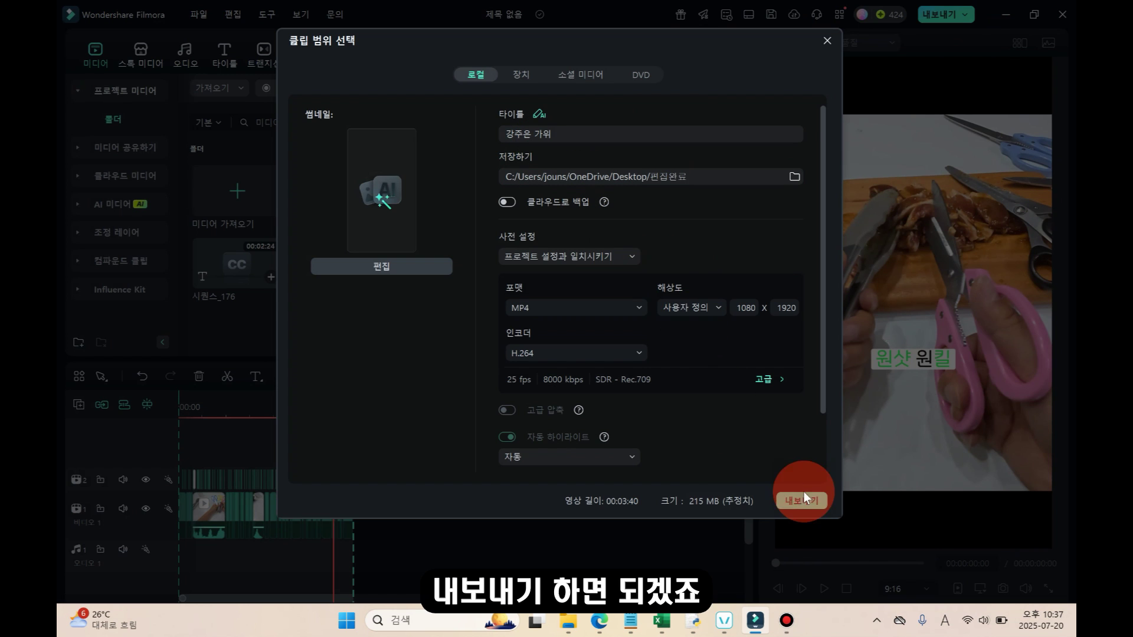
left_click(826, 40)
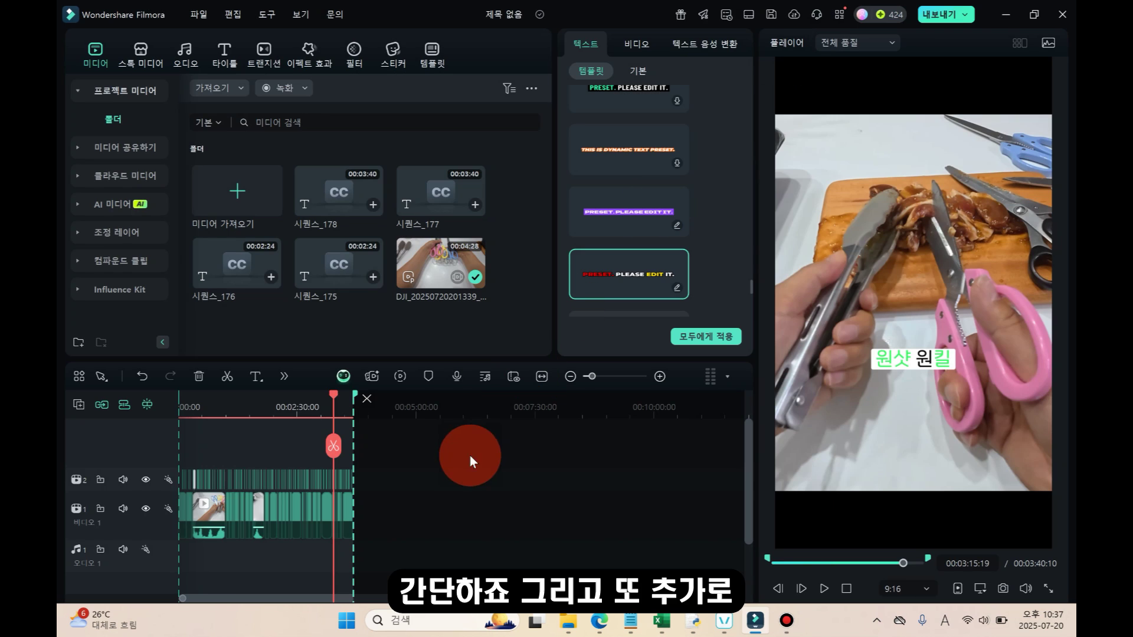
Add the trending "Beautiful Day" title (귀여운 불안한 텍스트) on a new track above the captions at about 00:01:07
left_click(307, 406)
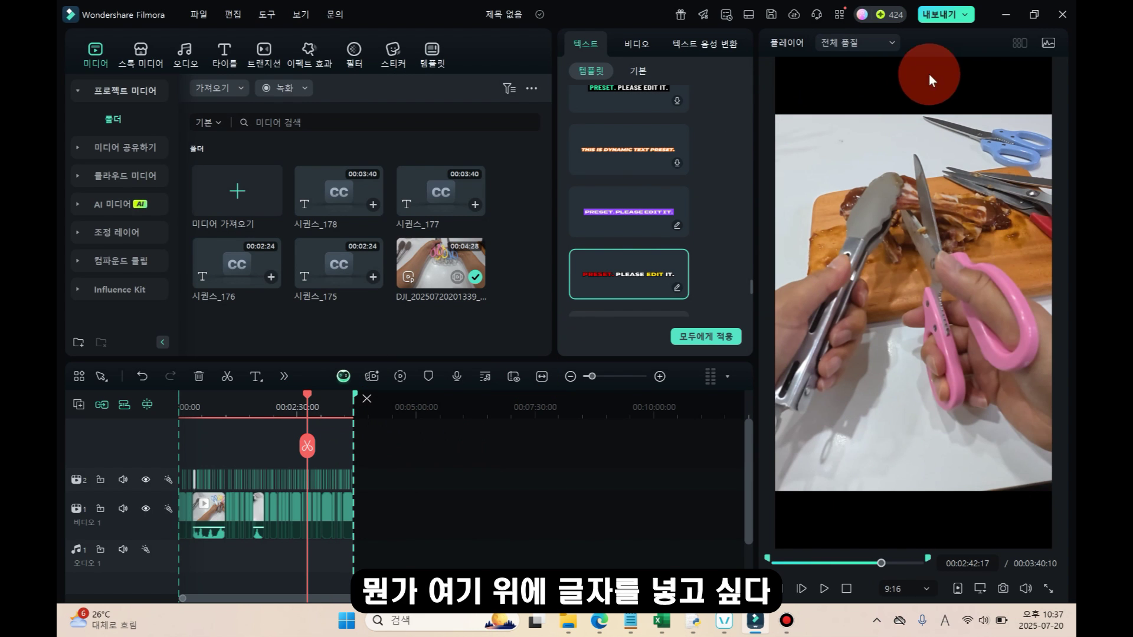
left_click(250, 410)
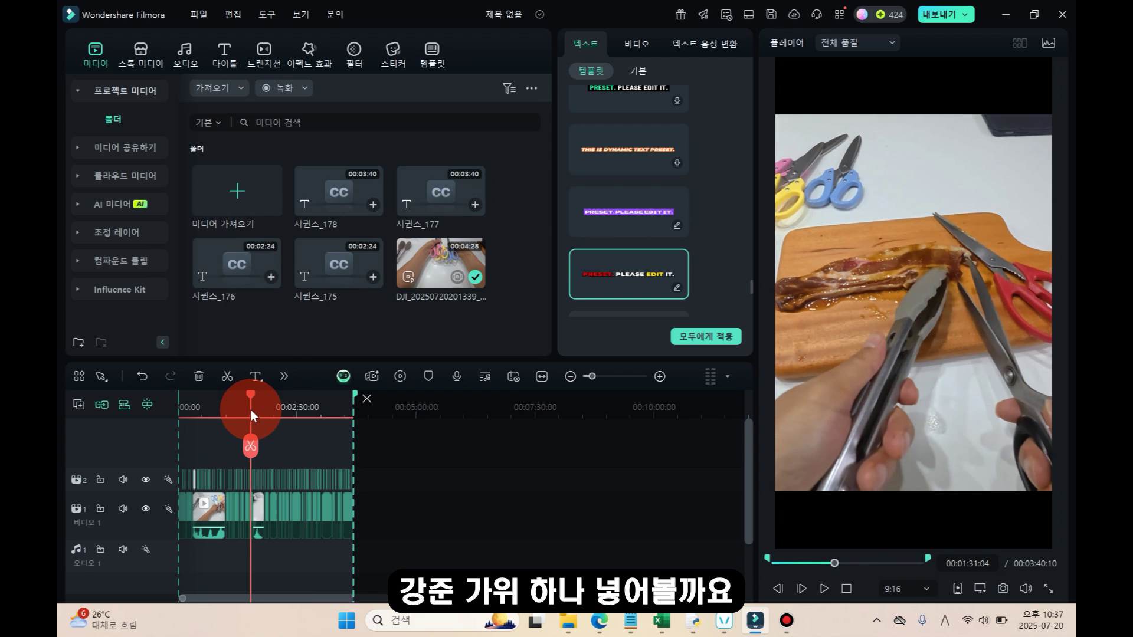
left_click(223, 48)
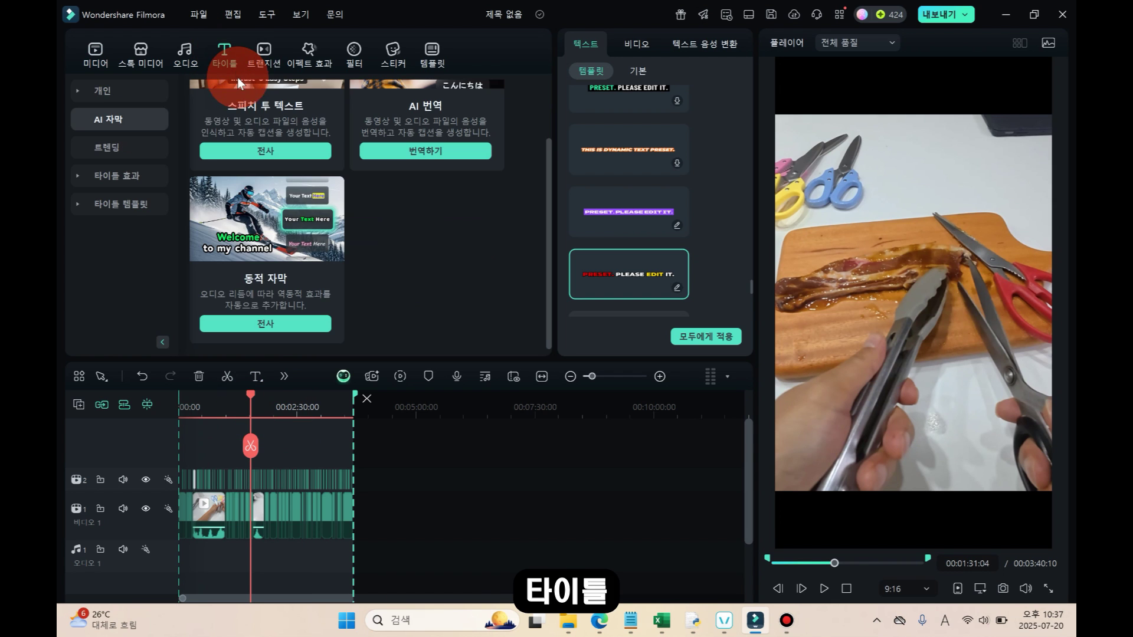
scroll(253, 230, "up", 1)
left_click(126, 147)
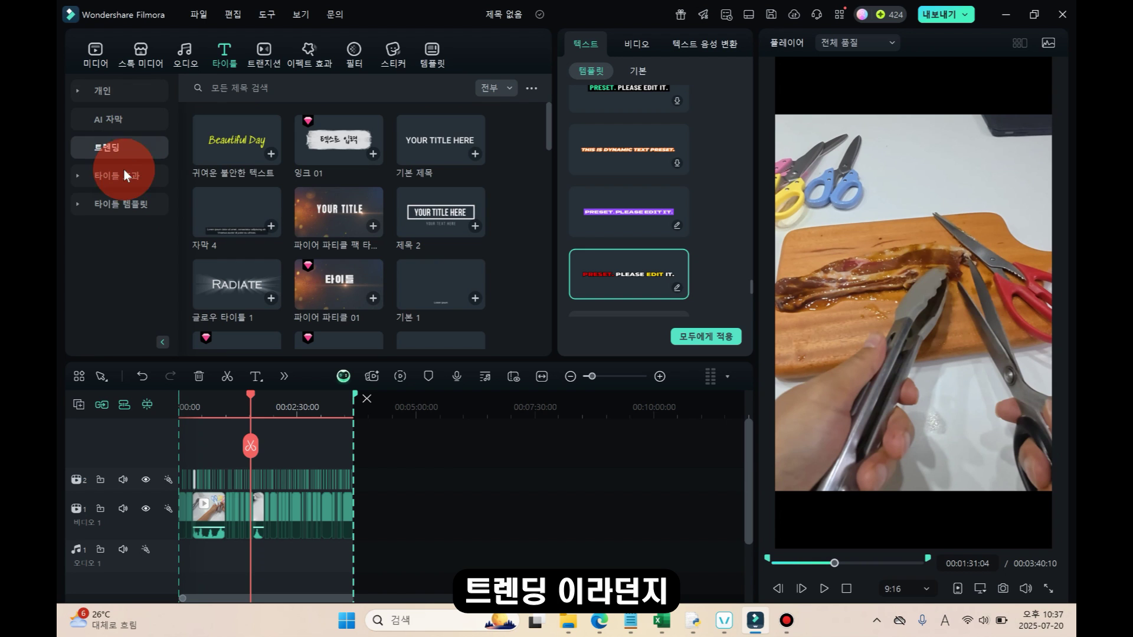
scroll(362, 171, "down", 3)
scroll(330, 159, "up", 3)
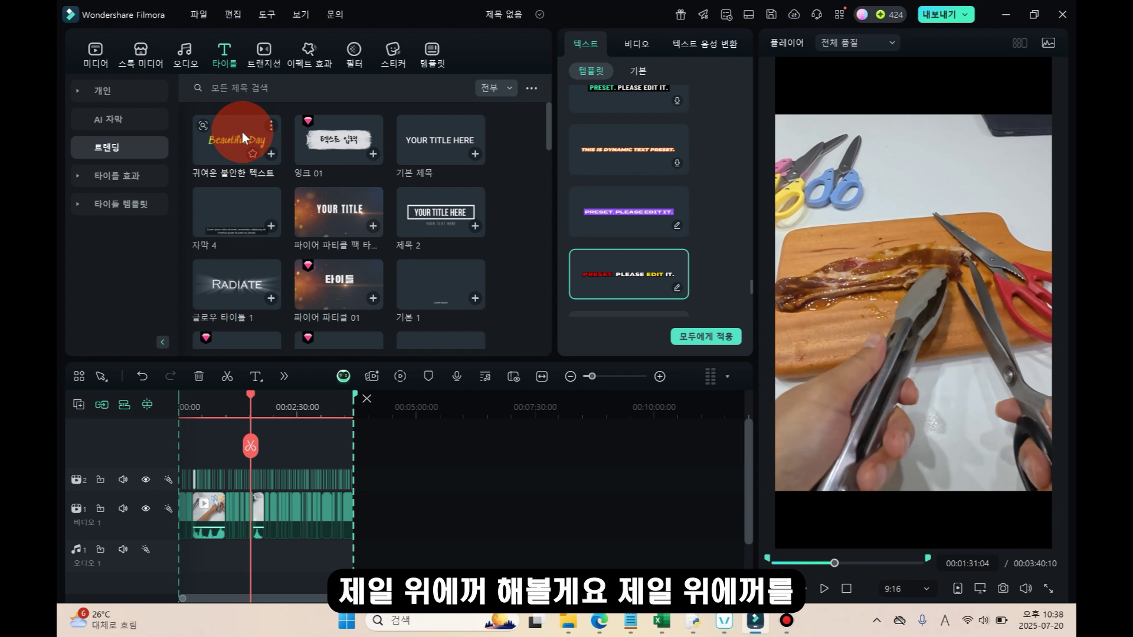
left_click_drag(242, 132, 230, 409)
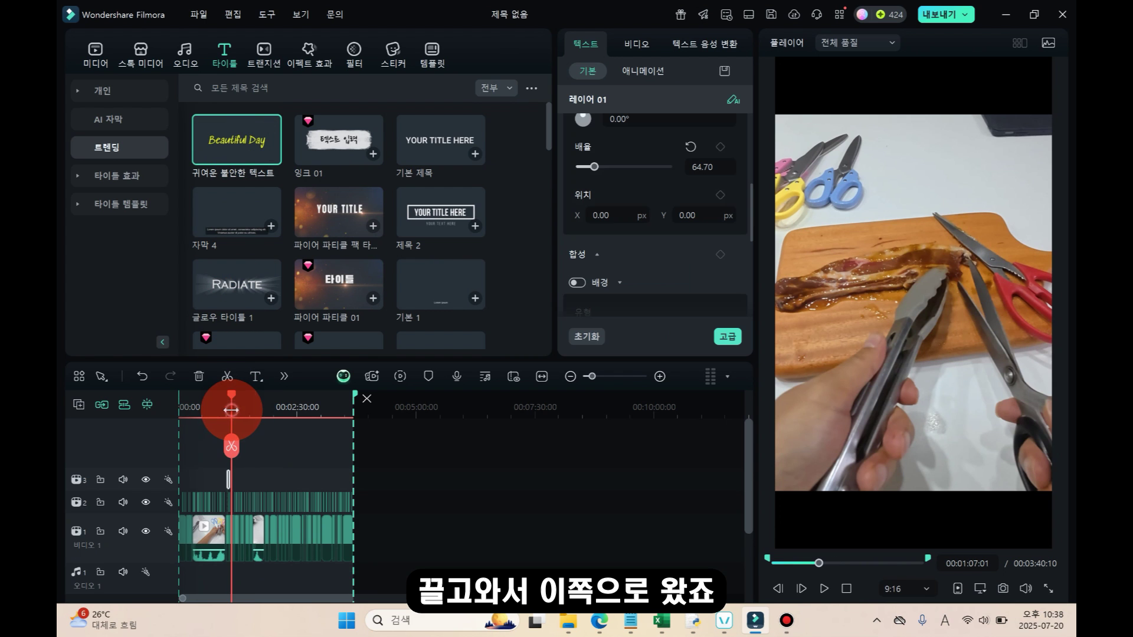
Extend the "Beautiful Day" title clip in both directions so it spans the whole timeline
scroll(231, 402, "up", 3)
left_click_drag(405, 470, 748, 463)
scroll(748, 463, "down", 3)
left_click_drag(242, 479, 353, 479)
left_click_drag(228, 479, 180, 479)
Move the title up into the black area above the footage by setting its Y position to 854 px
left_click(871, 317)
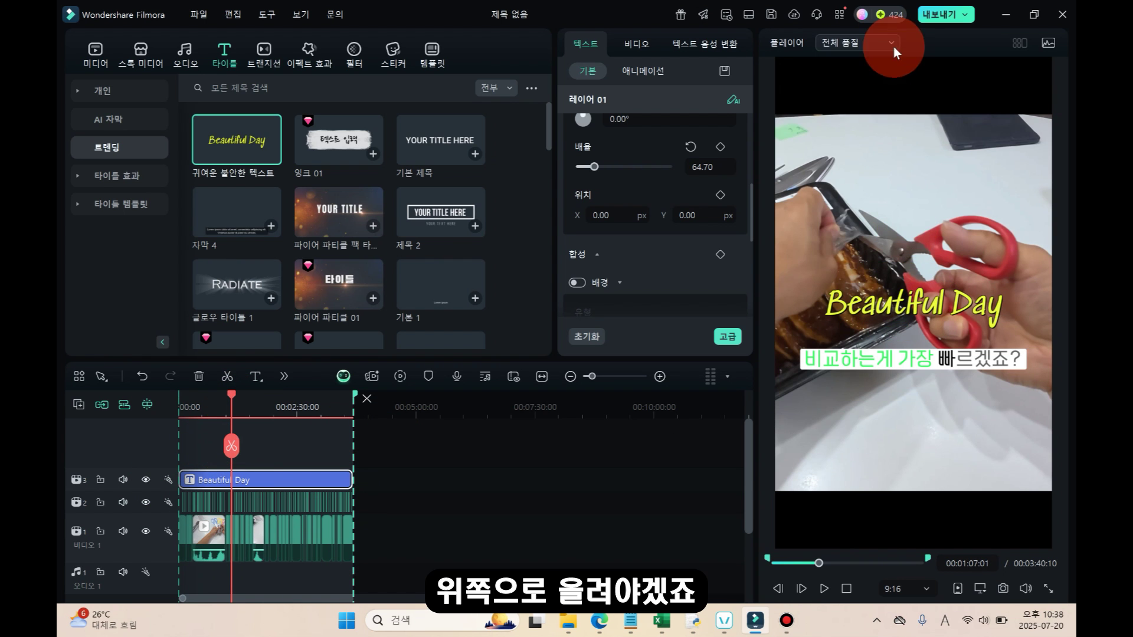
scroll(745, 175, "up", 4)
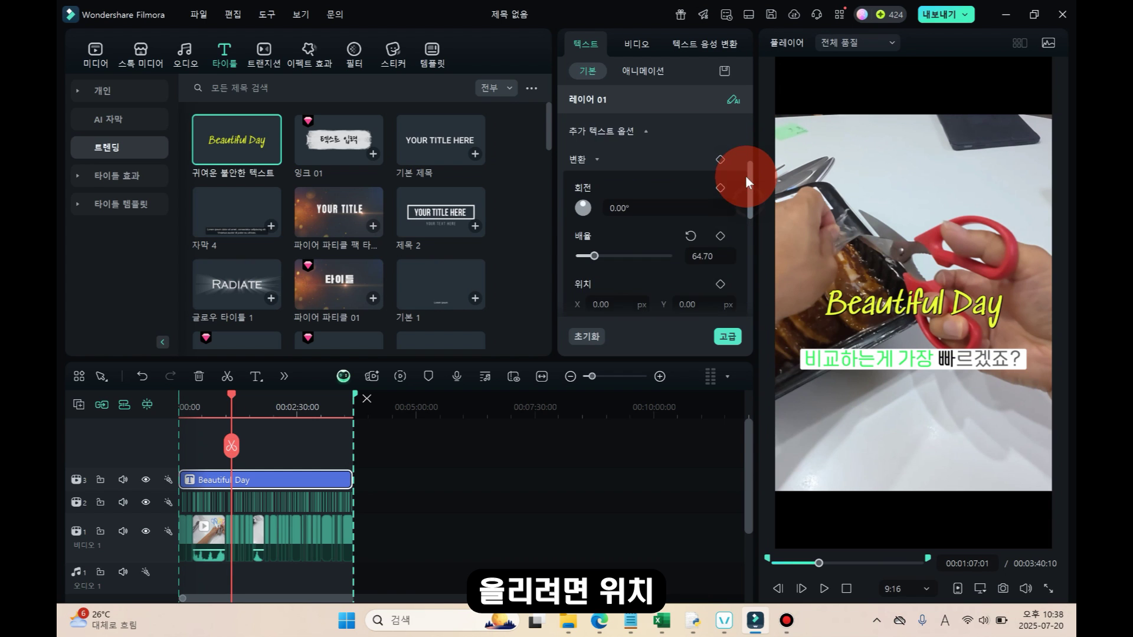
scroll(698, 268, "down", 2)
mouse_move(699, 269)
left_mouse_down()
mouse_move(607, 261)
mouse_move(781, 256)
mouse_move(689, 266)
left_mouse_up()
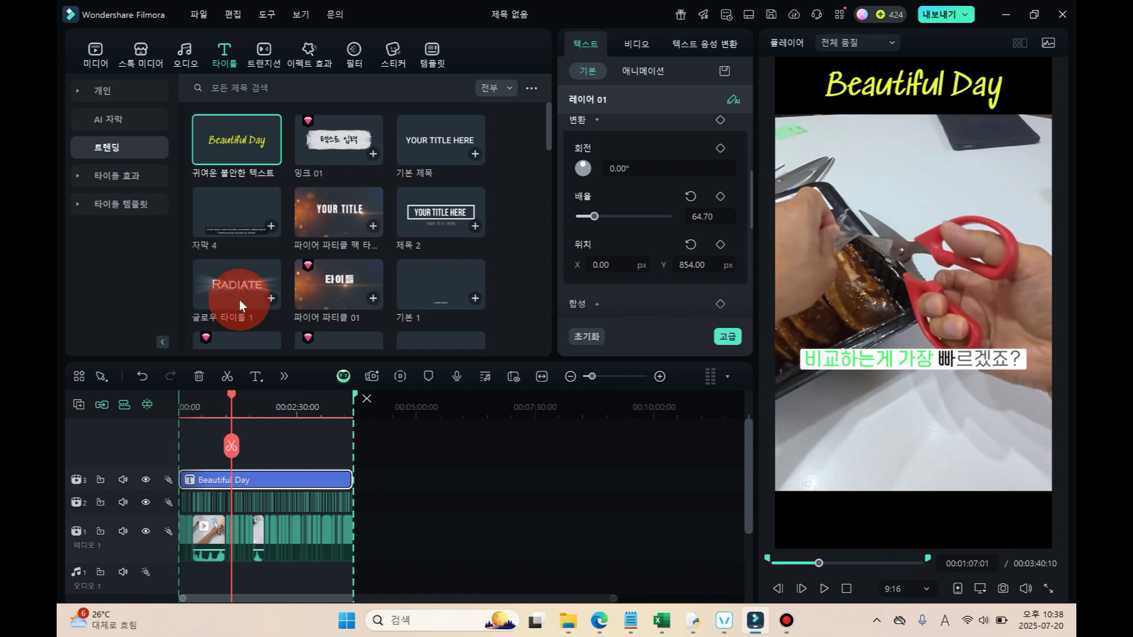
double_click(1003, 62)
type("강주은 가위")
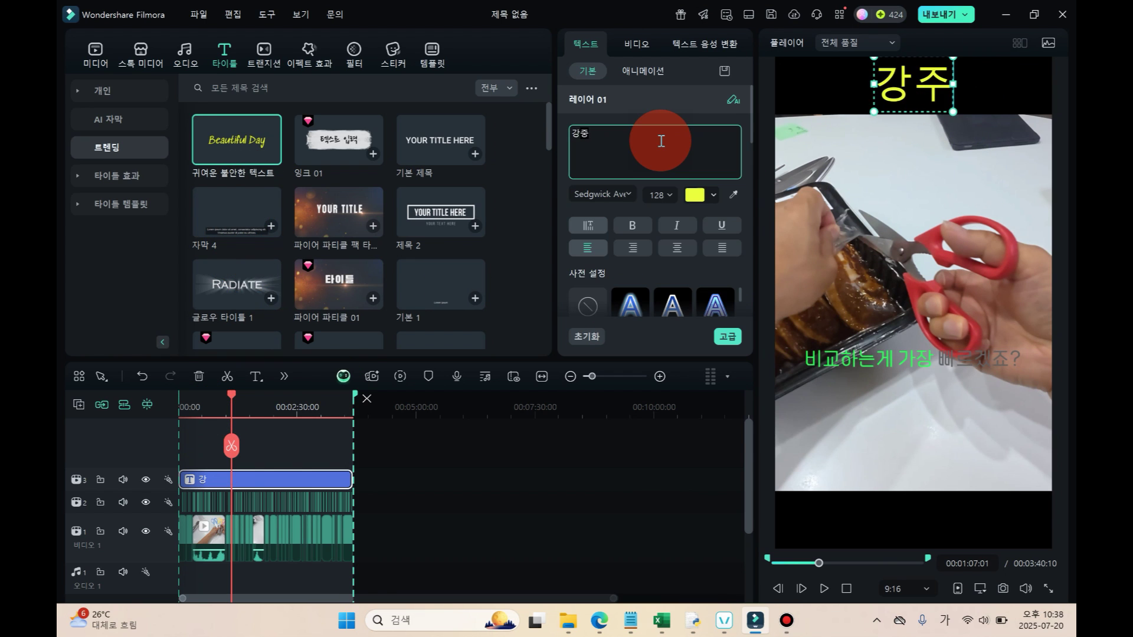
Extend the header title's text to 강주은 가위 추천 and set its font to 블랙 한 산스
type(" 추천")
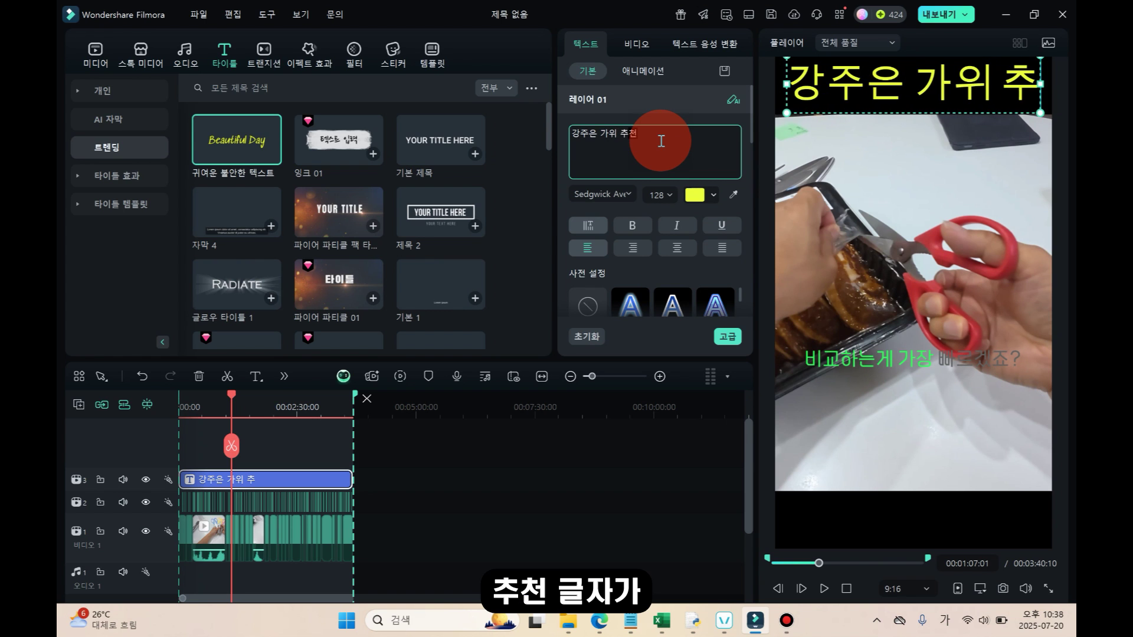
key("ctrl+a")
left_click(635, 194)
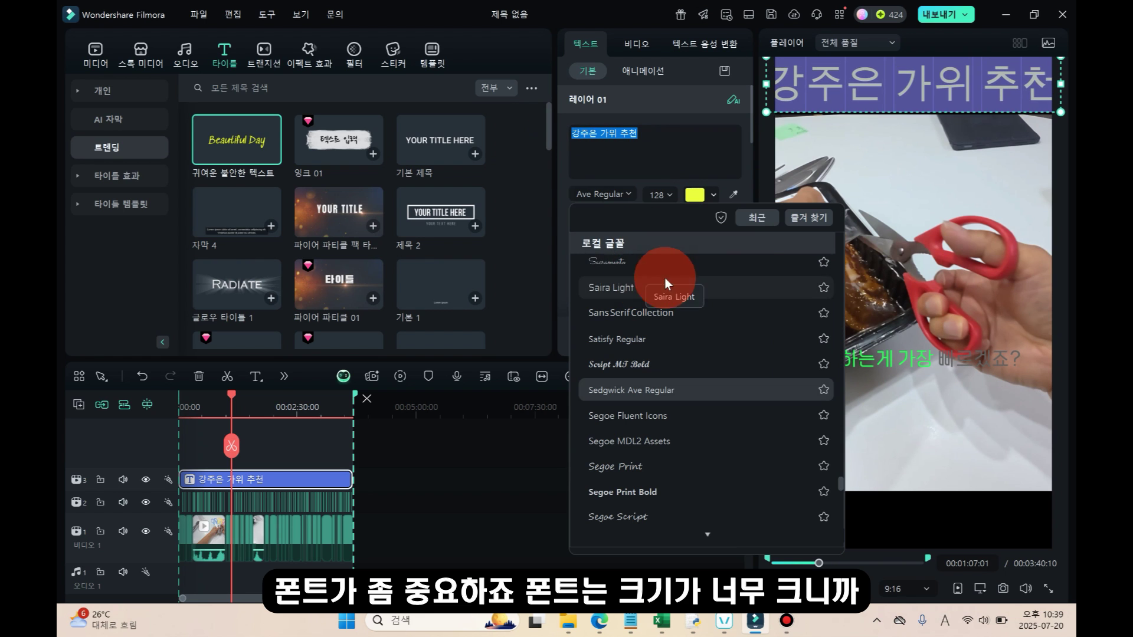
left_click(769, 218)
left_click(662, 337)
Reduce the header title's font size to 90 and move it slightly down, just above the footage
left_click(665, 197)
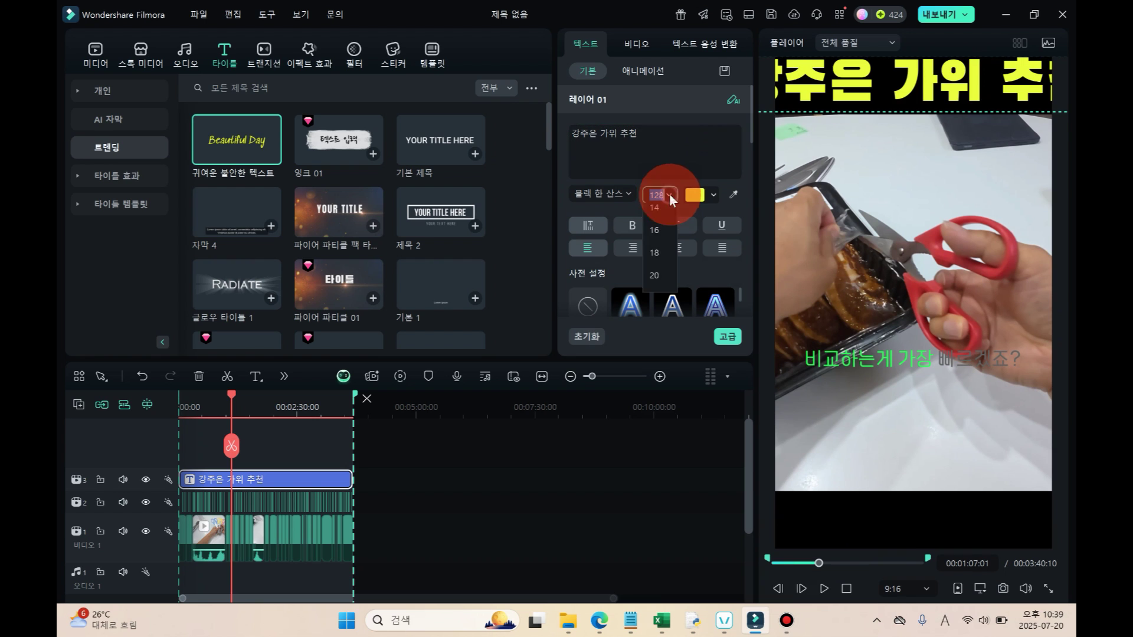
left_click(653, 225)
left_click(920, 81)
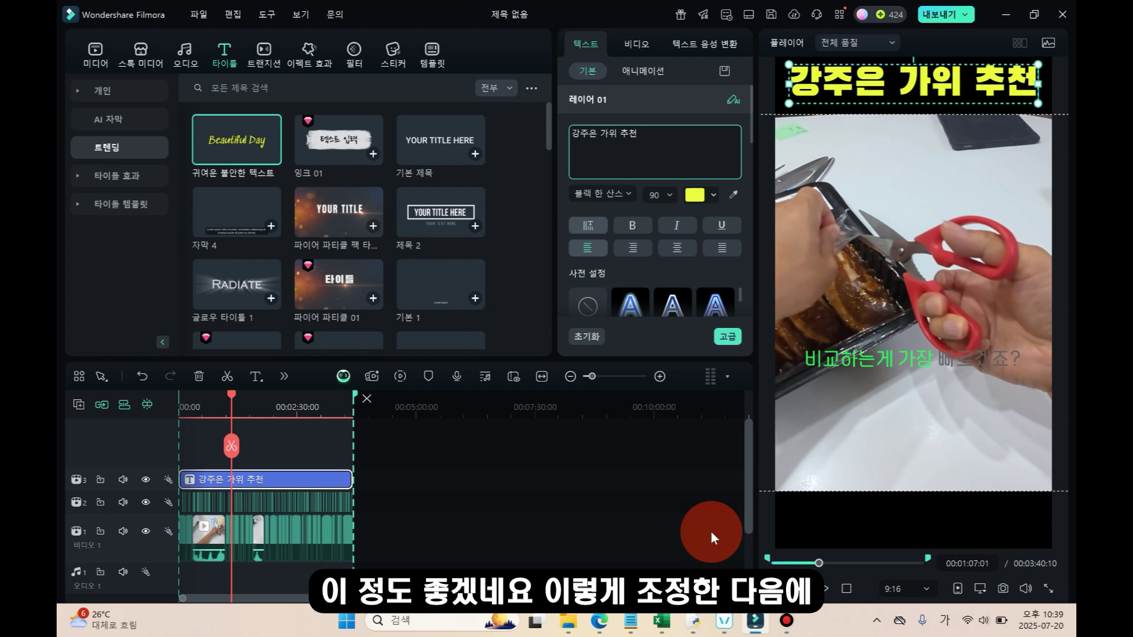
left_click(871, 87)
left_click_drag(870, 89, 870, 94)
left_click(850, 466)
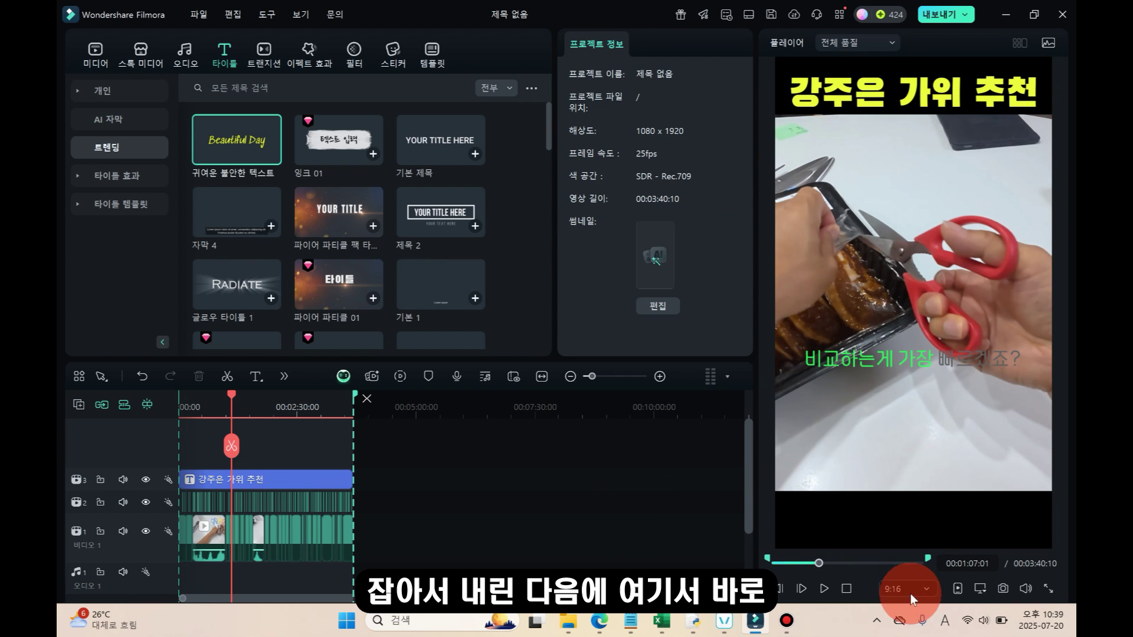
Open the local export settings and enter the title 강주은 가위, then close them without exporting
left_click(958, 16)
left_click(554, 124)
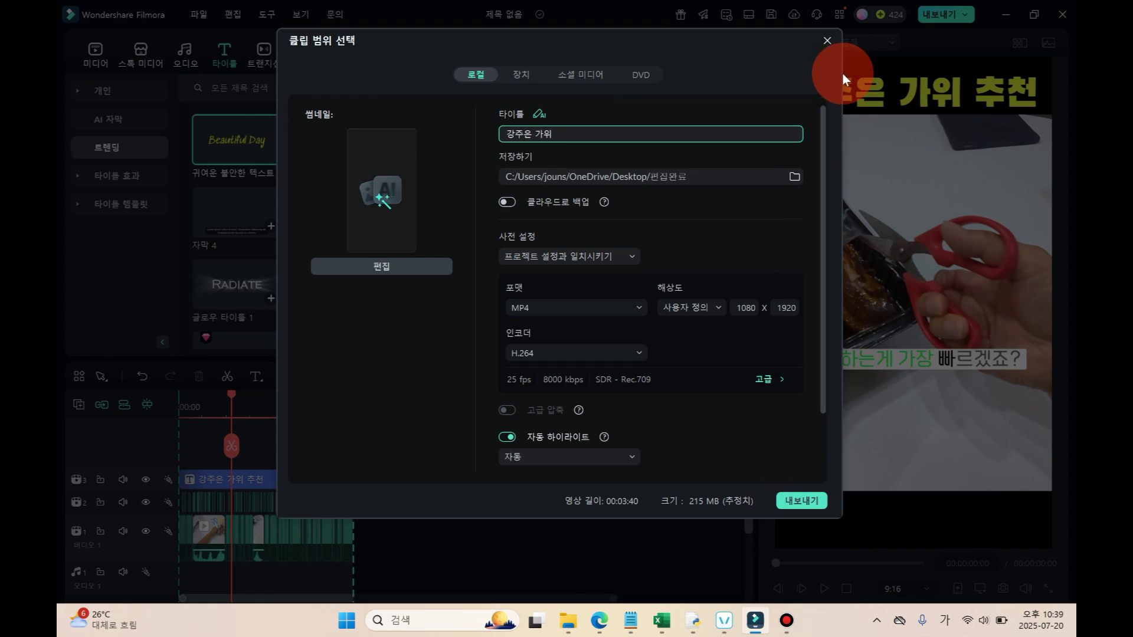
left_click(827, 43)
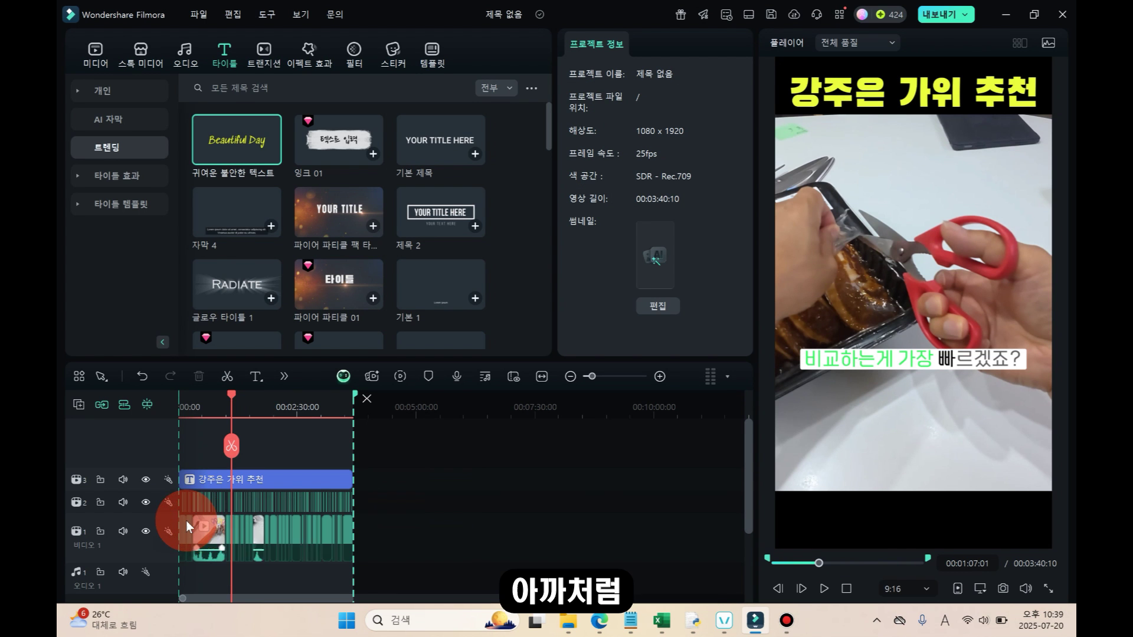
Review the audio tools, the clips on the main video track, the header title clip and the AI caption options including dynamic captions
left_click(266, 14)
mouse_move(303, 75)
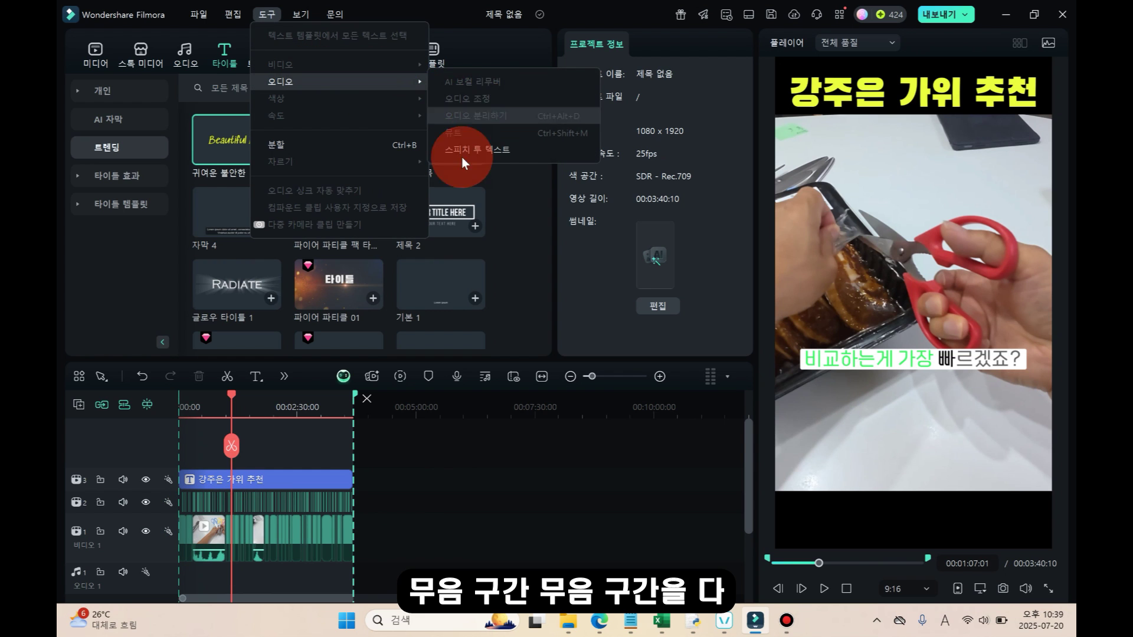
left_click(389, 481)
left_click(264, 551)
left_click_drag(264, 551, 165, 556)
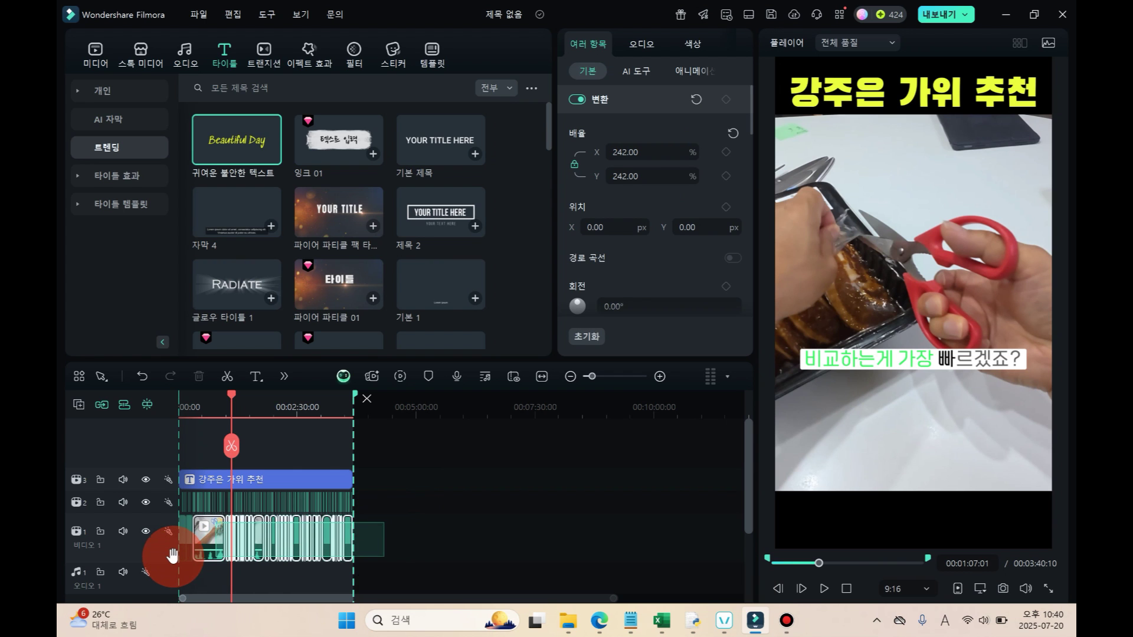
left_click(276, 480)
left_click(130, 117)
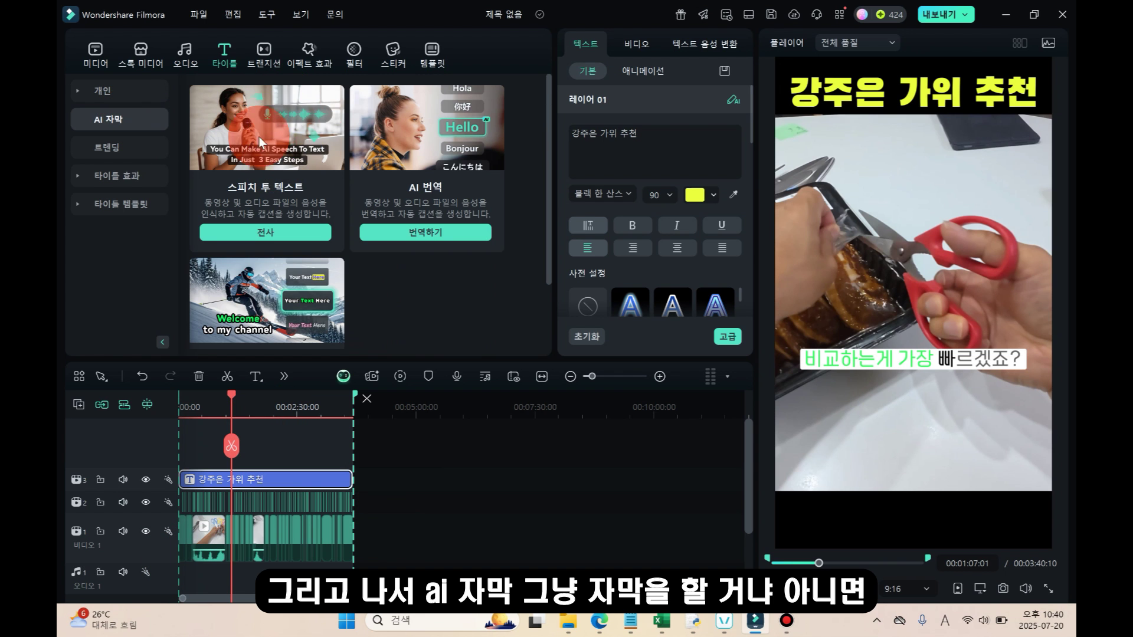
scroll(303, 119, "down", 3)
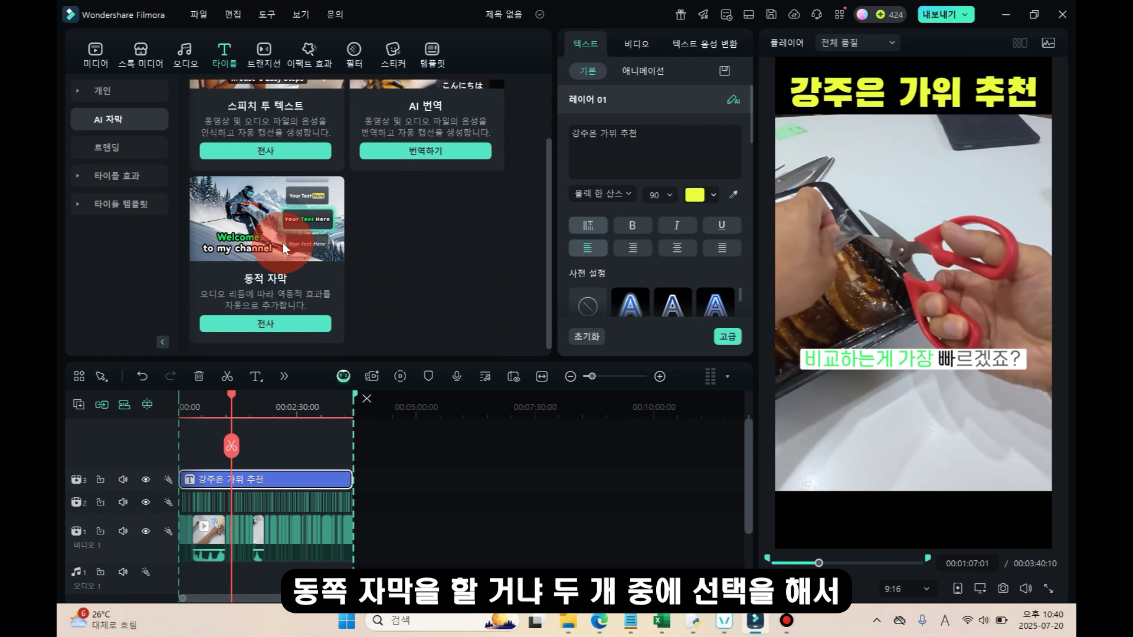
Check the header title and captions in the preview at about 00:01:45, 00:02:33, 00:02:14 and 00:01:03
left_click(263, 407)
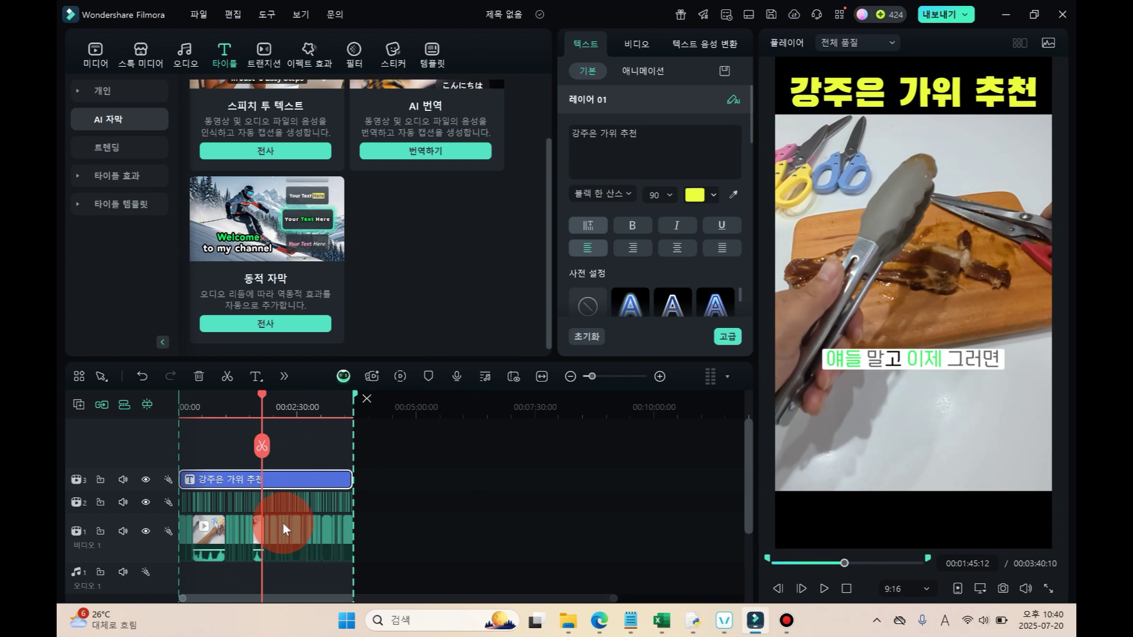
left_click(294, 483)
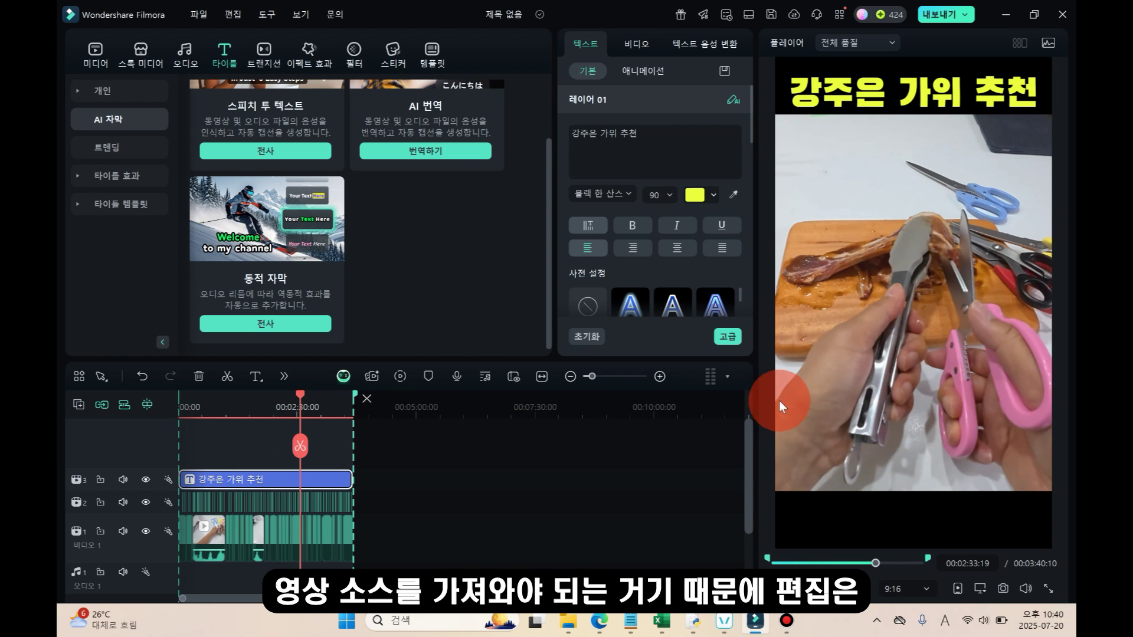
left_click(285, 413)
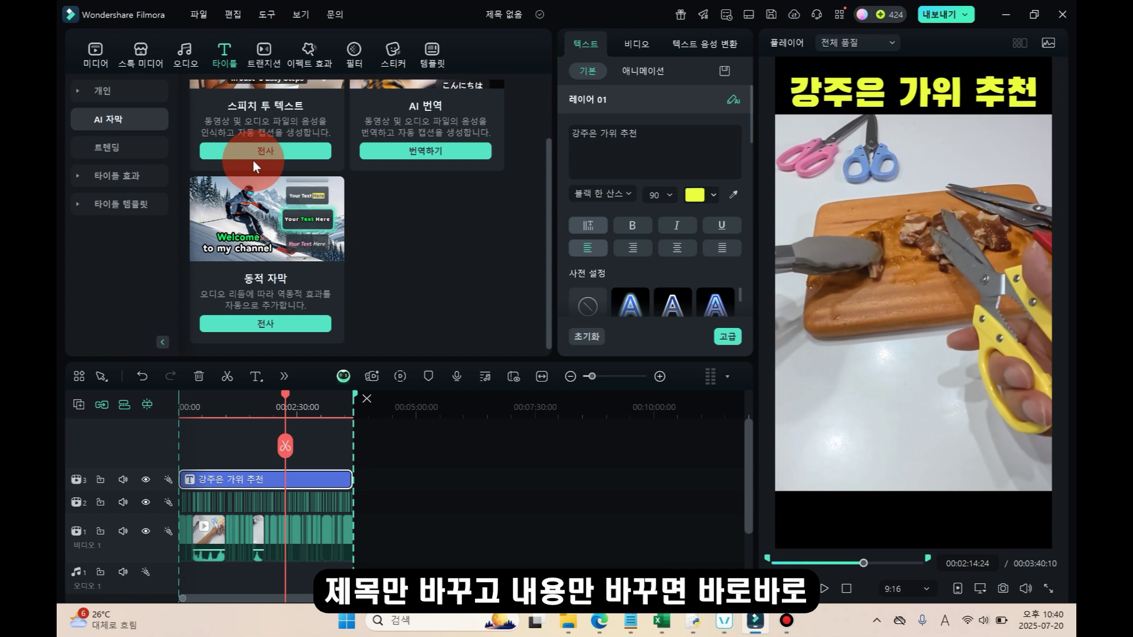
left_click(229, 406)
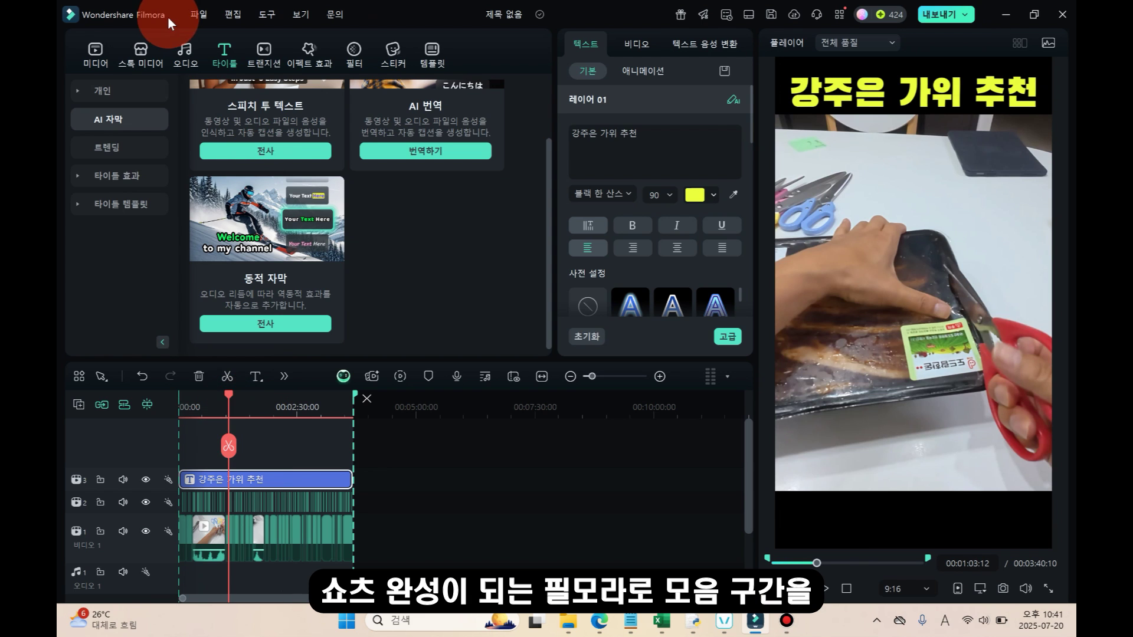